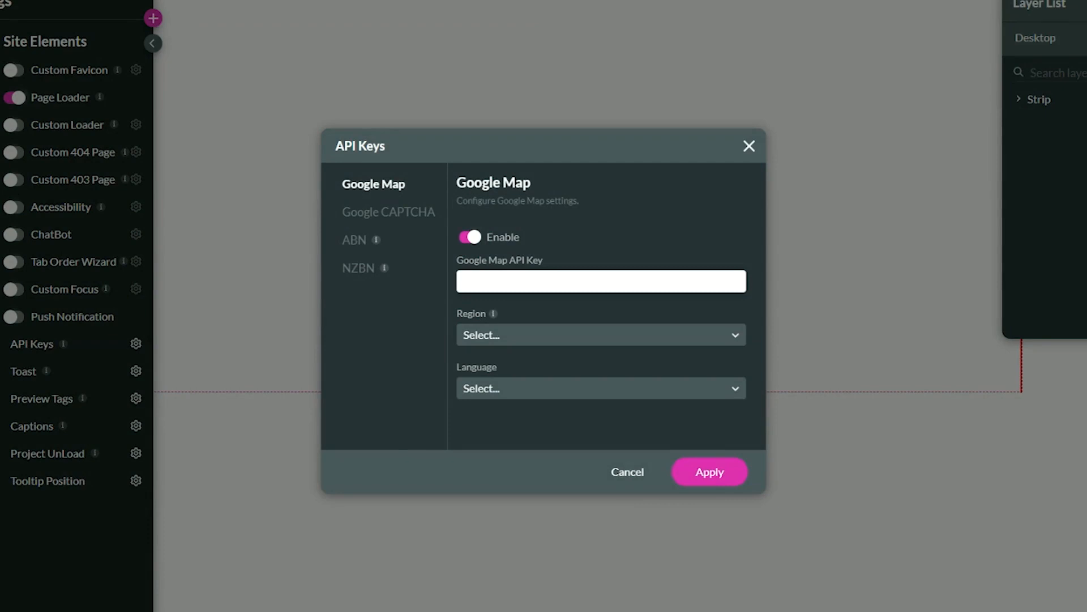
- Paste the Google Map API key and set the region to United States
click(533, 274)
key(ctrl+v)
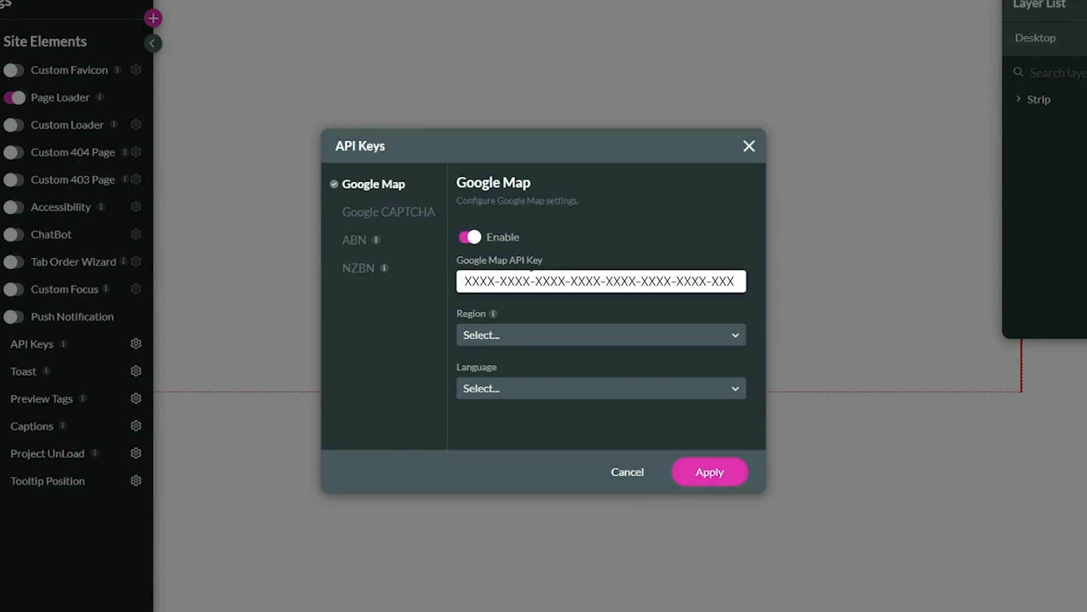
click(528, 343)
text(united)
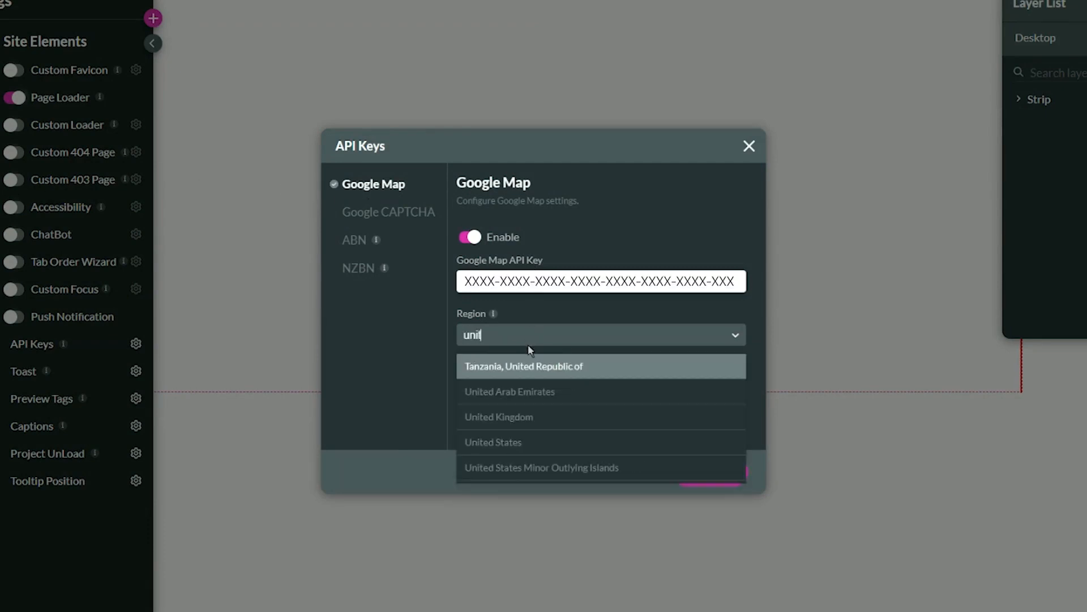
click(554, 442)
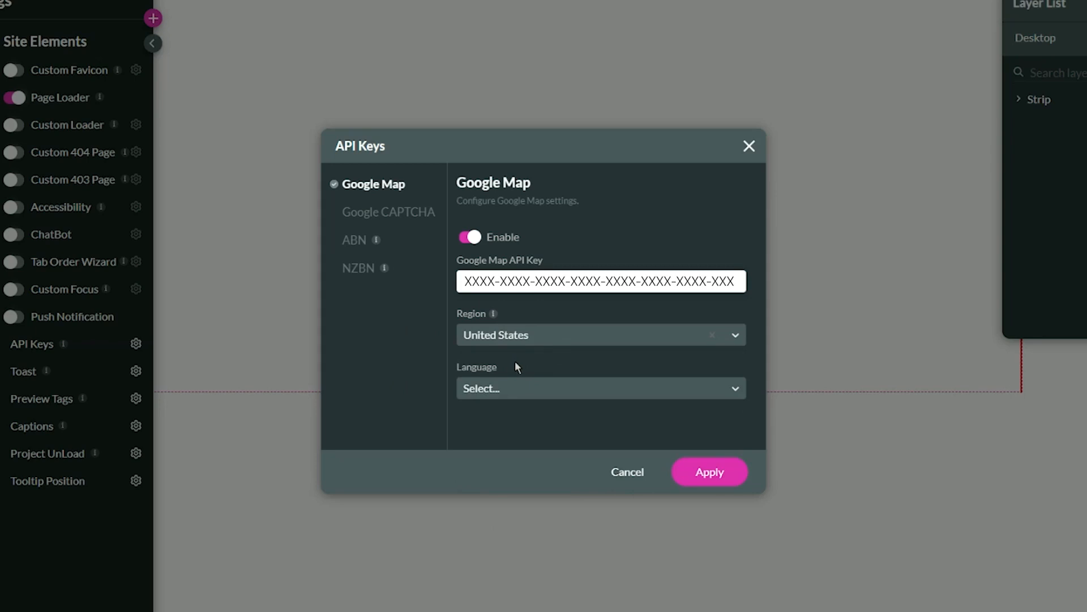
- Set the Google Map language to English and apply the API key settings
click(485, 396)
text(eng)
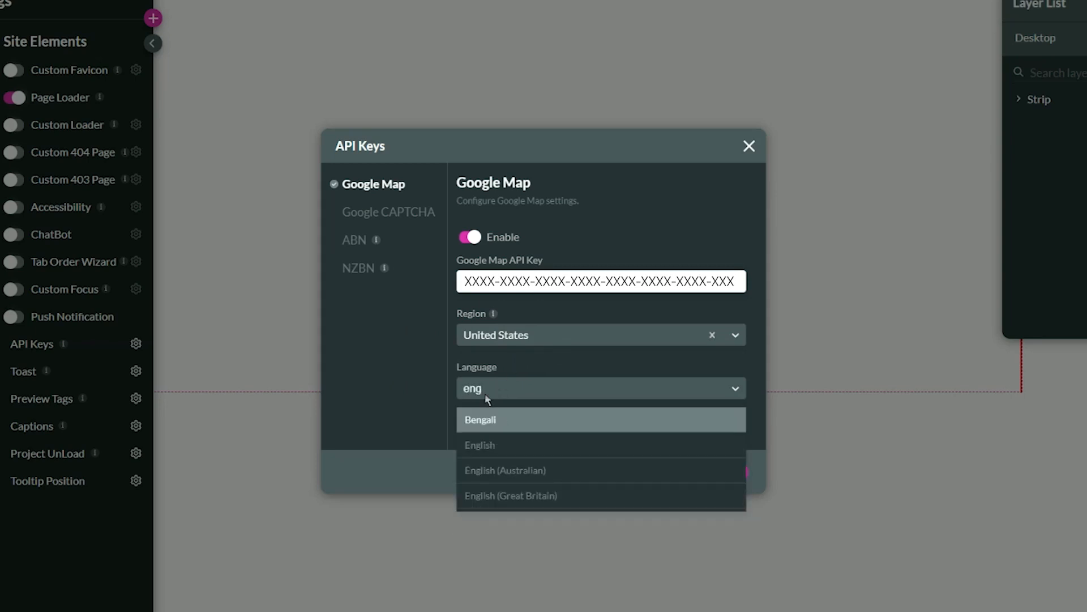
key(Down)
key(Return)
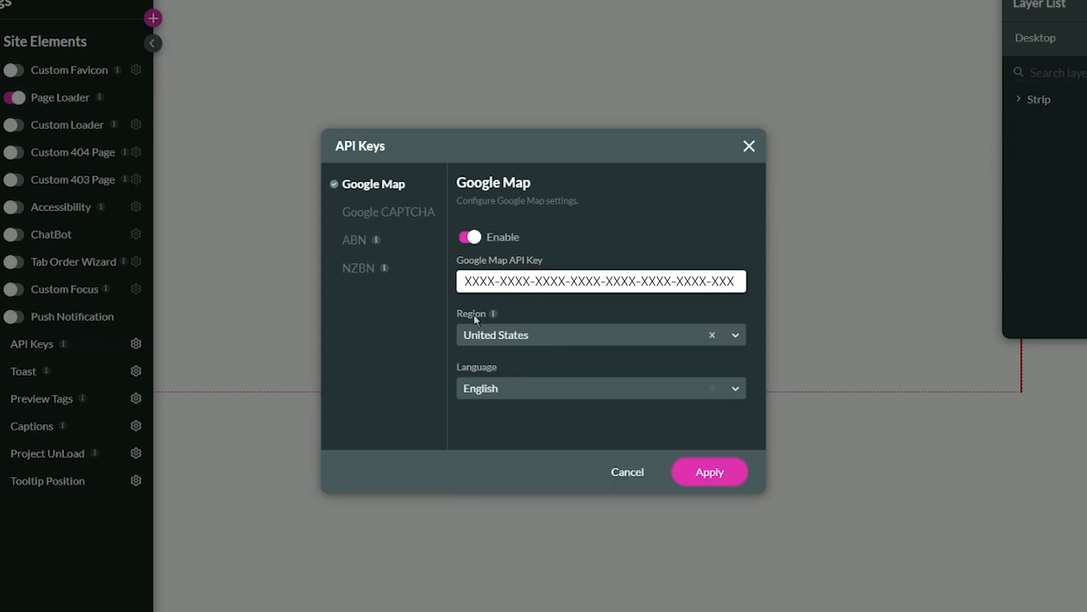
click(732, 476)
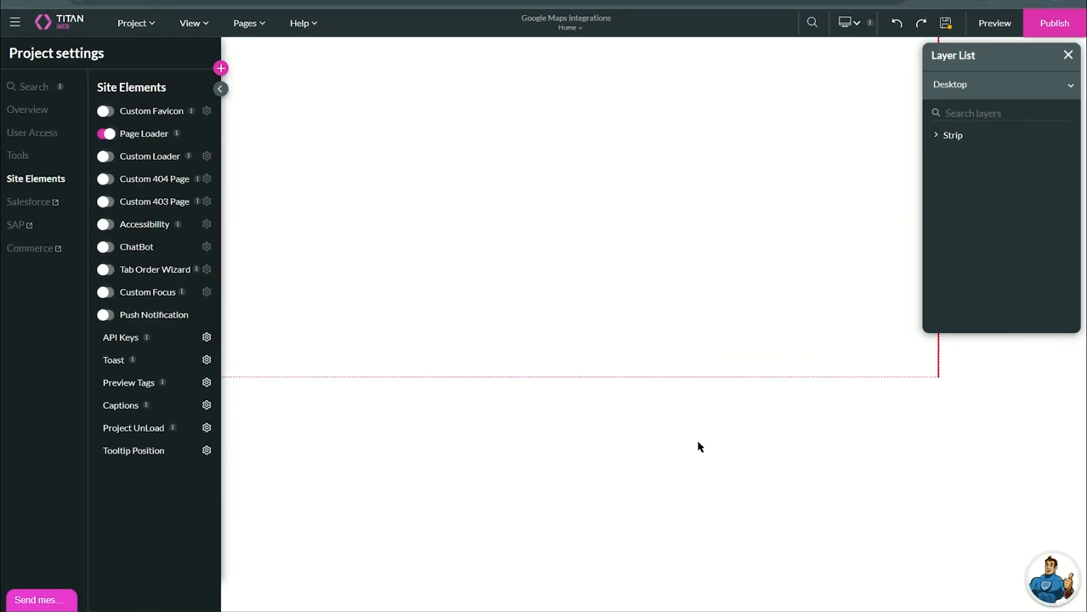
- Place a Google Map widget in the page's empty strip
click(221, 72)
click(25, 351)
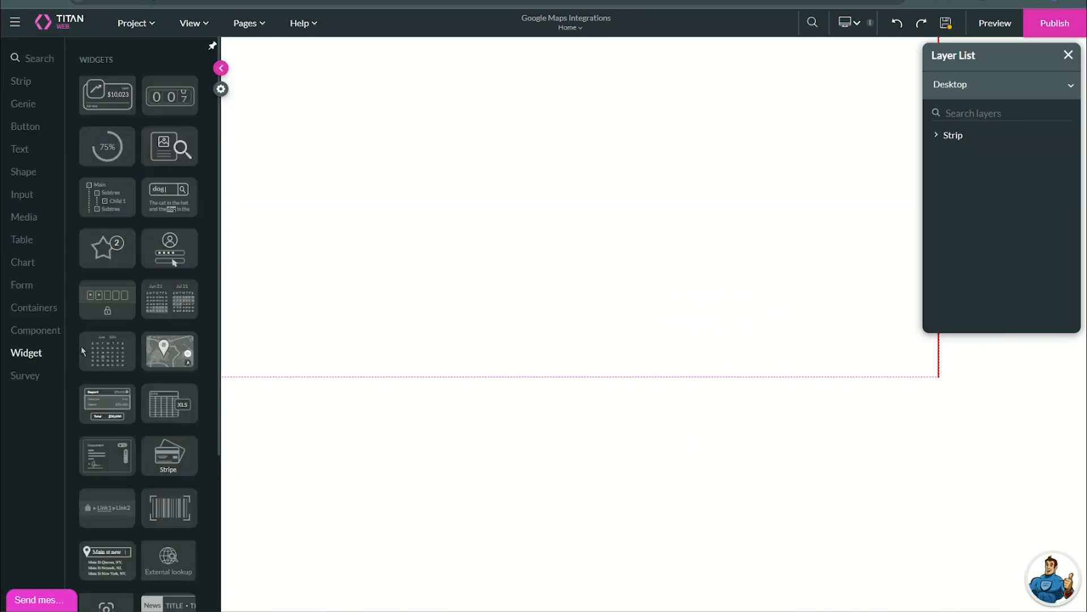
drag(170, 346, 485, 201)
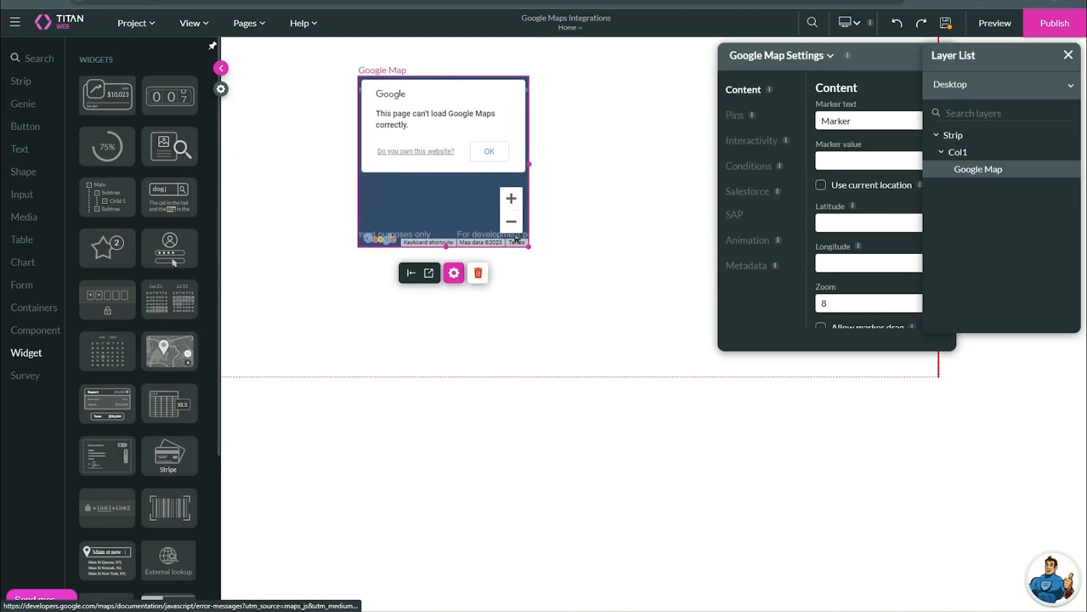
- Enlarge the map widget, position it about 370 px from the strip's left edge, and place its settings window beside it
drag(529, 247, 715, 343)
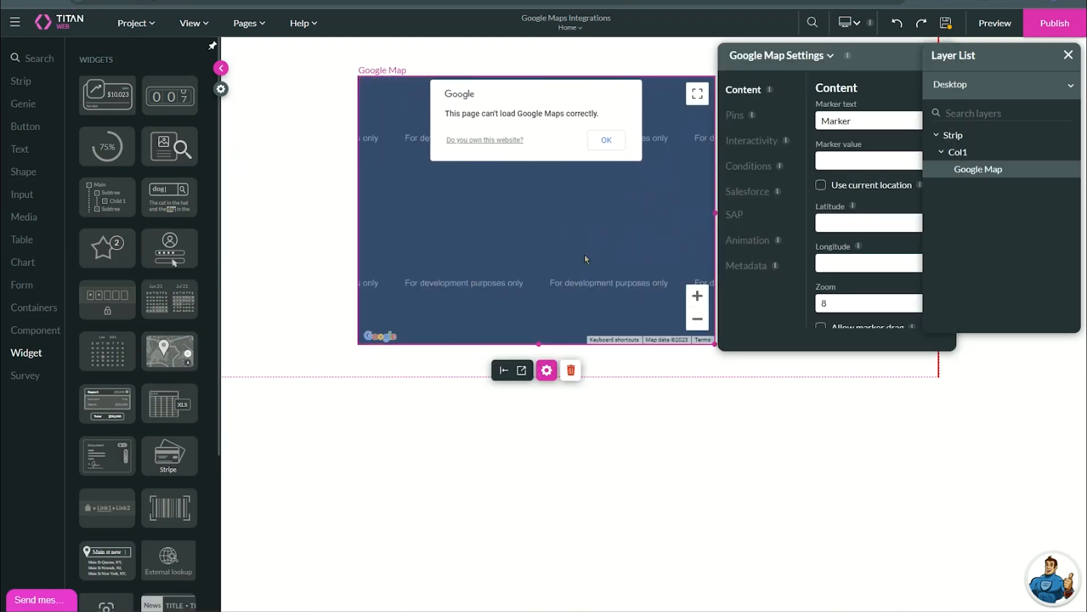
drag(575, 256, 590, 251)
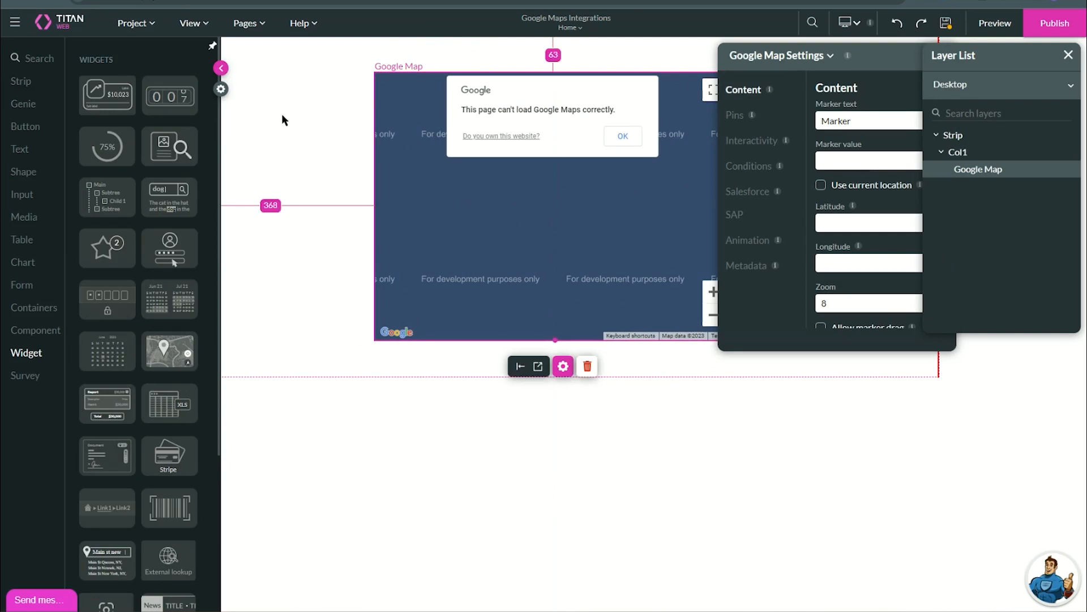
click(220, 68)
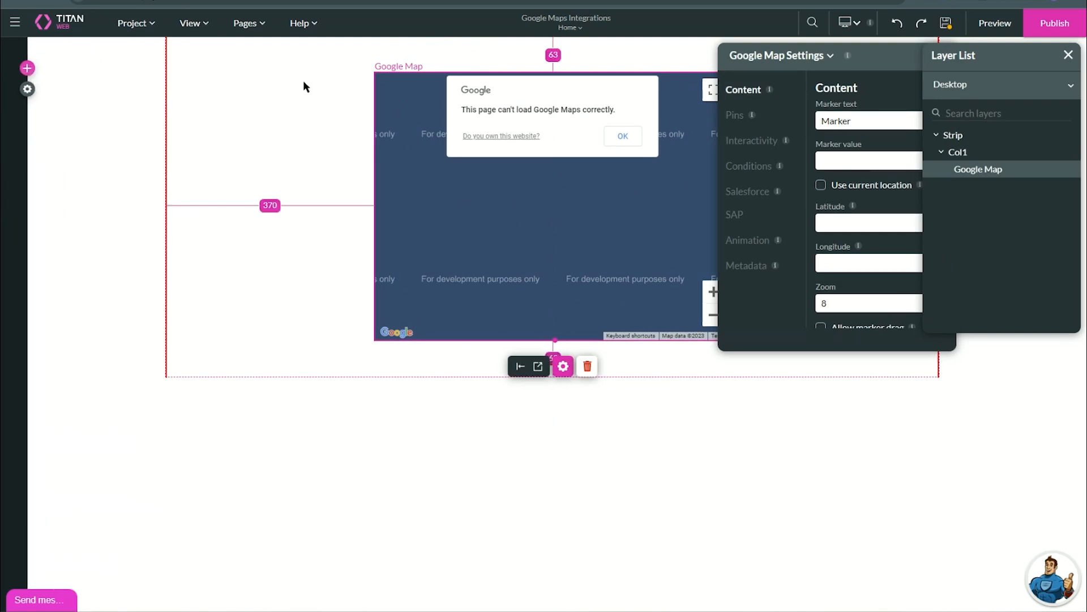
drag(846, 63, 212, 105)
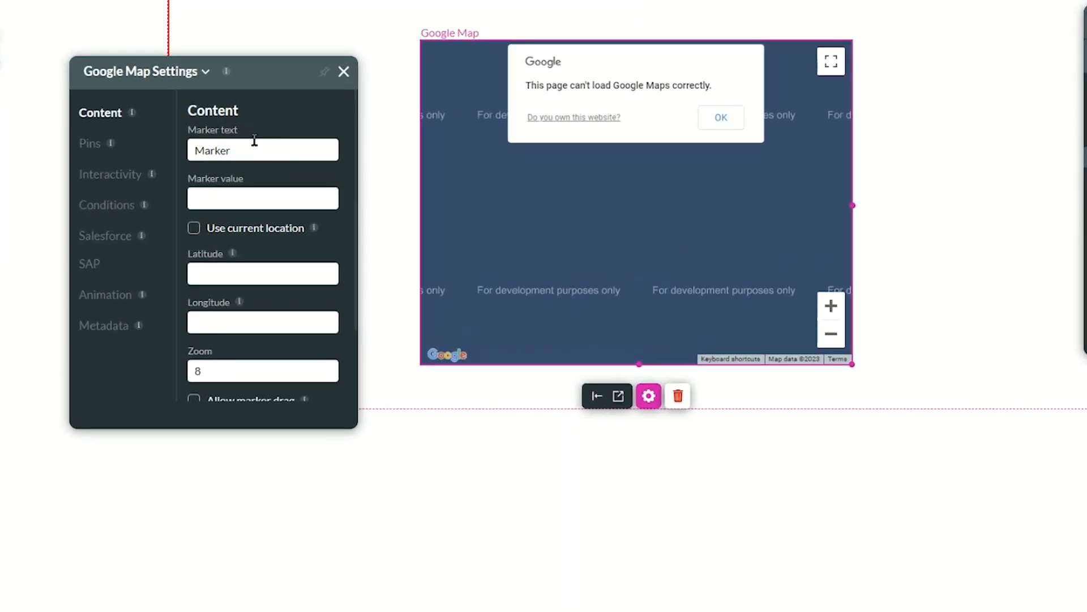
- Set the map marker's latitude to 40.6934961 and its longitude to -74.0044656
scroll(274, 170, down, 2)
scroll(254, 241, up, 2)
double_click(206, 148)
click(274, 159)
scroll(280, 170, down, 2)
click(249, 204)
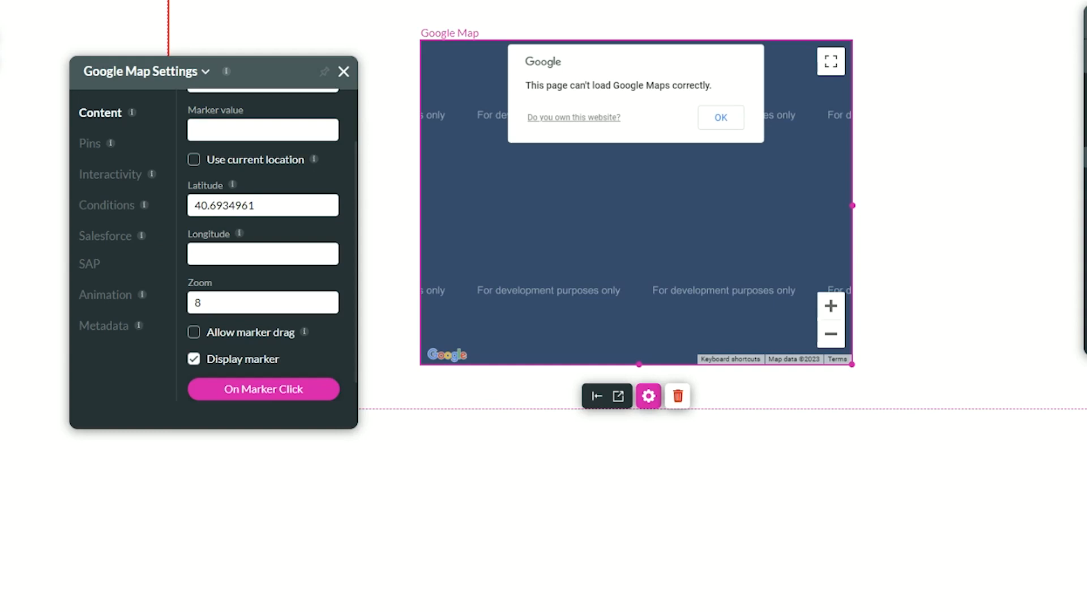
text(-74.0044656)
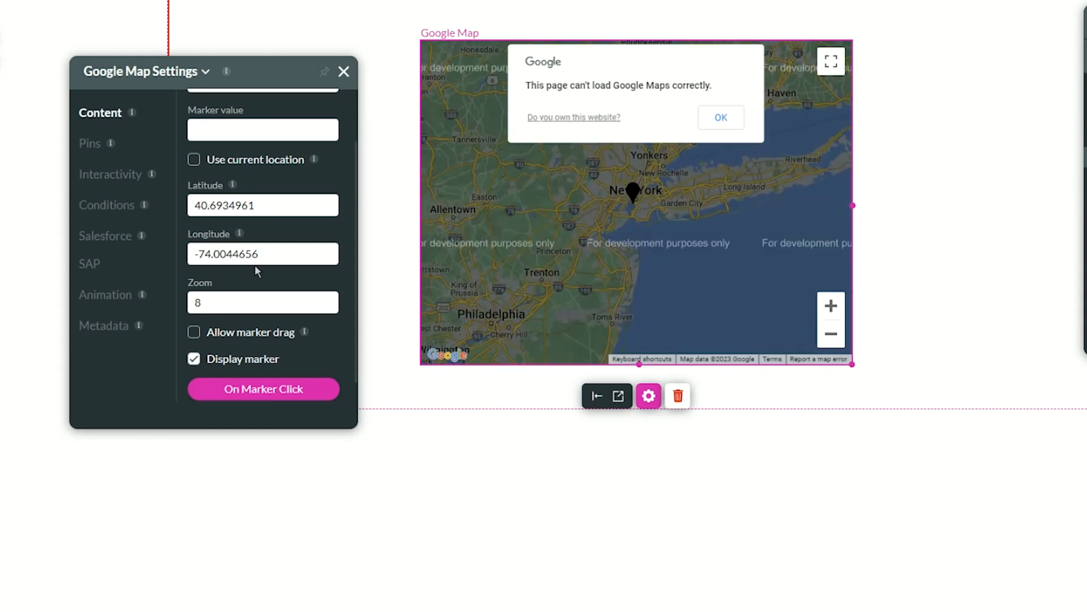
- Try map zoom levels 2 and 20, and set the zoom back to 8
click(246, 306)
text(2)
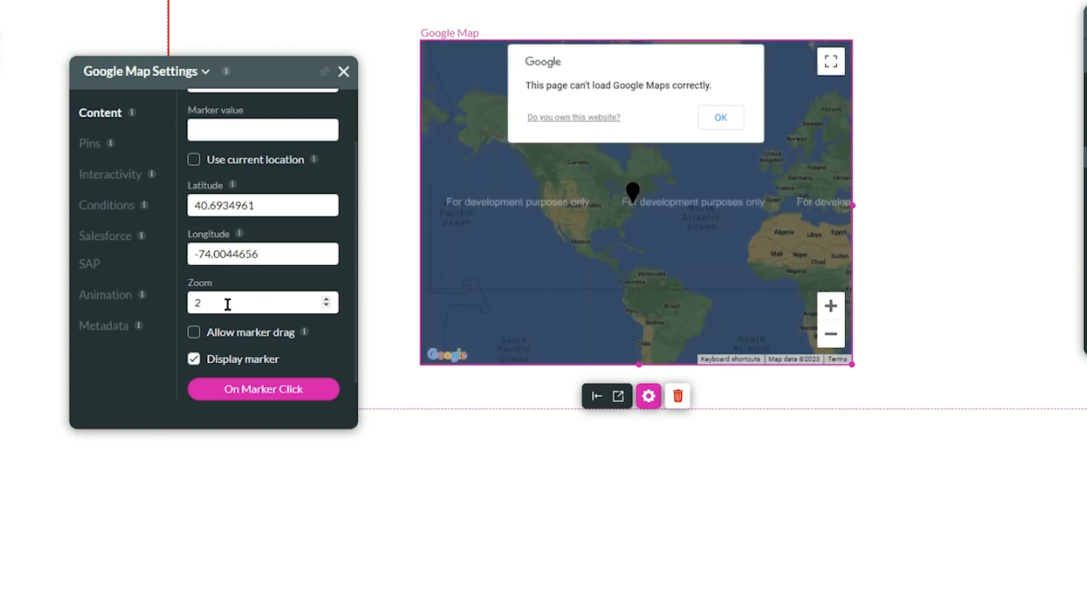
text(0)
key(BackSpace)
key(BackSpace)
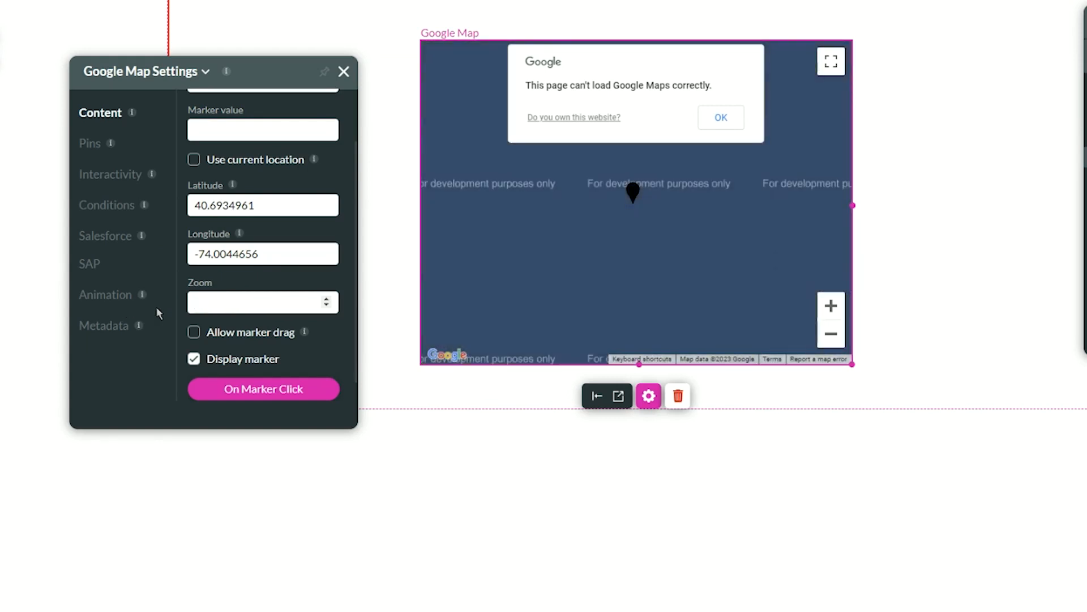
text(8)
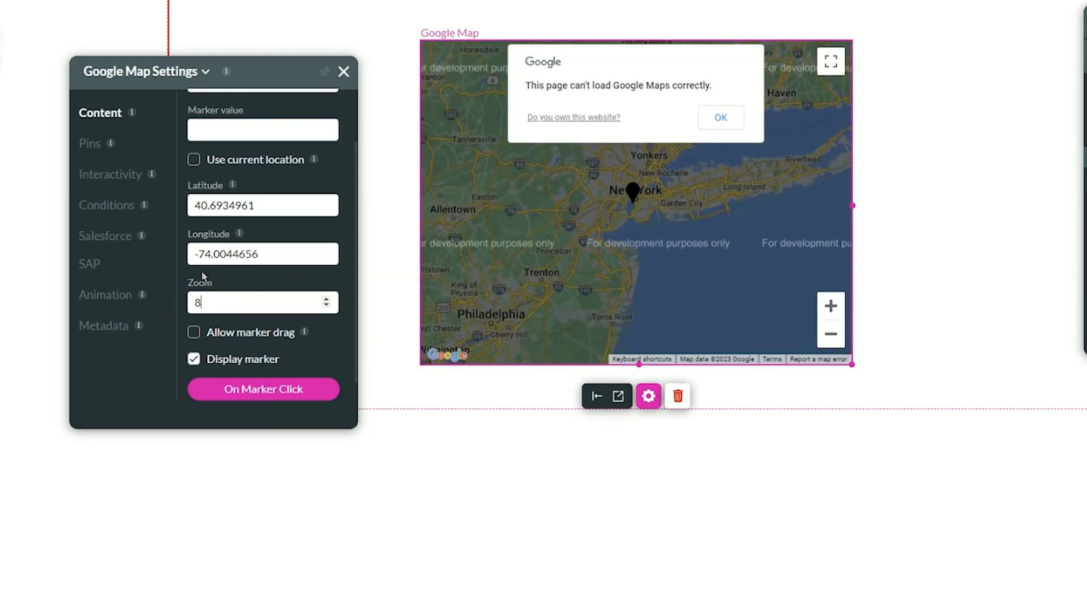
- Look at the marker's on-click action flow and return to the map's content settings
click(266, 390)
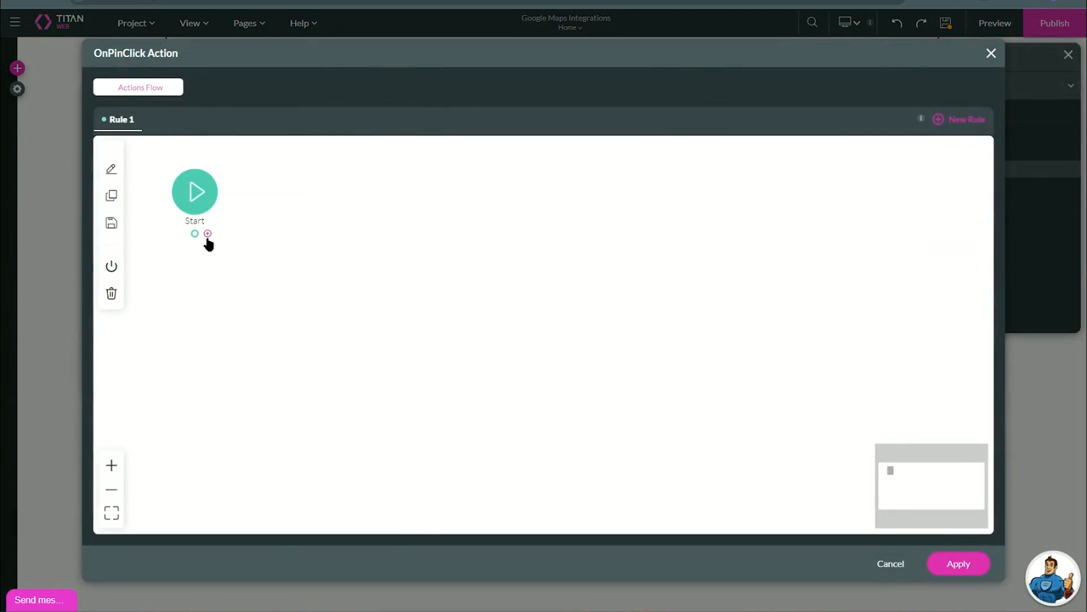
click(953, 563)
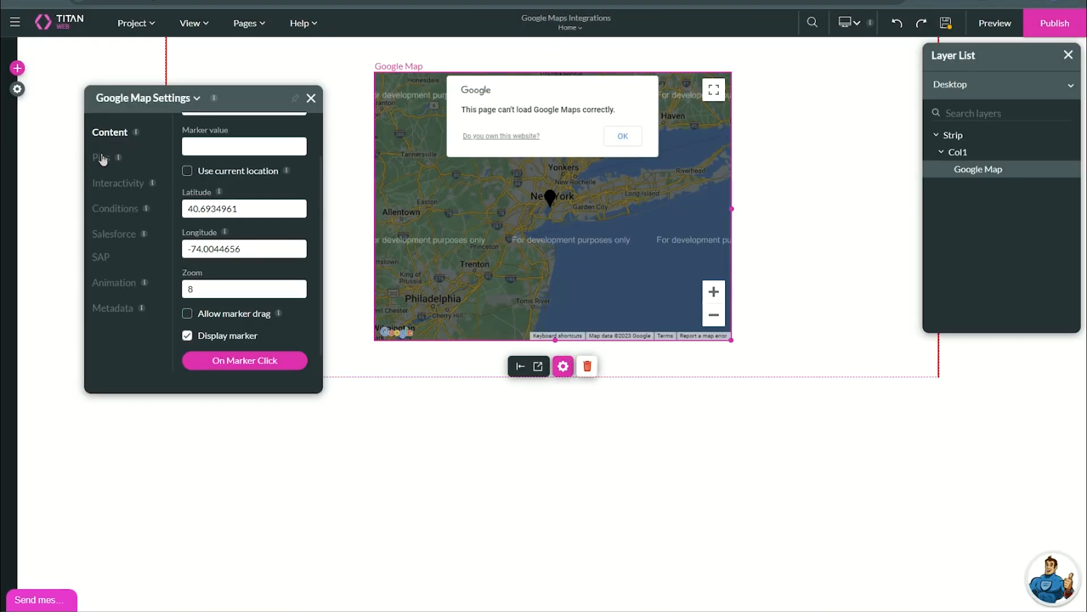
click(102, 157)
click(111, 135)
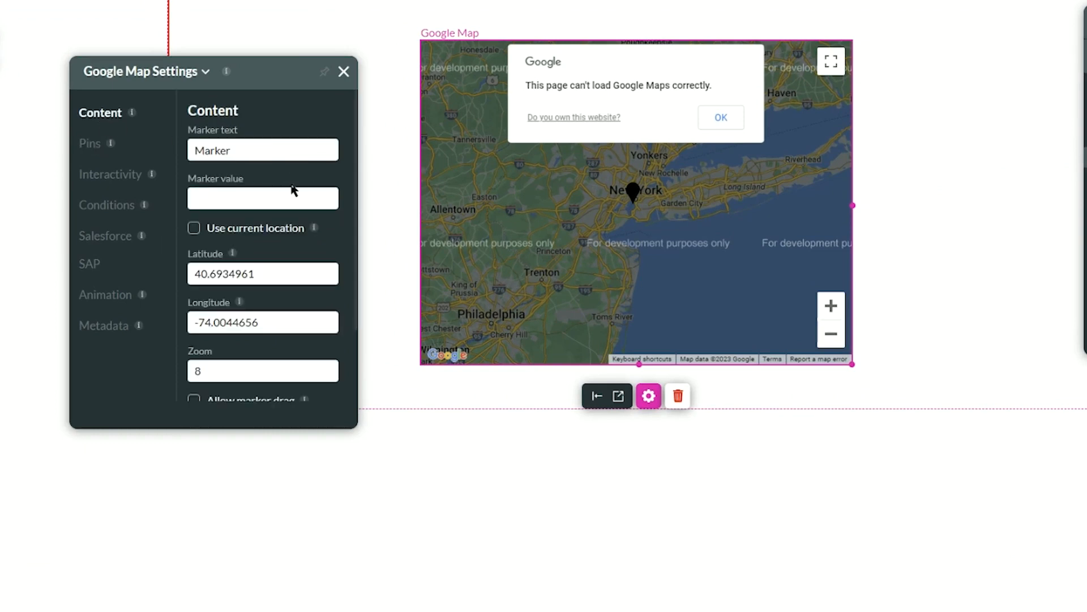
- Start a new pin for the map and go through its marker text, latitude and longitude fields
click(93, 146)
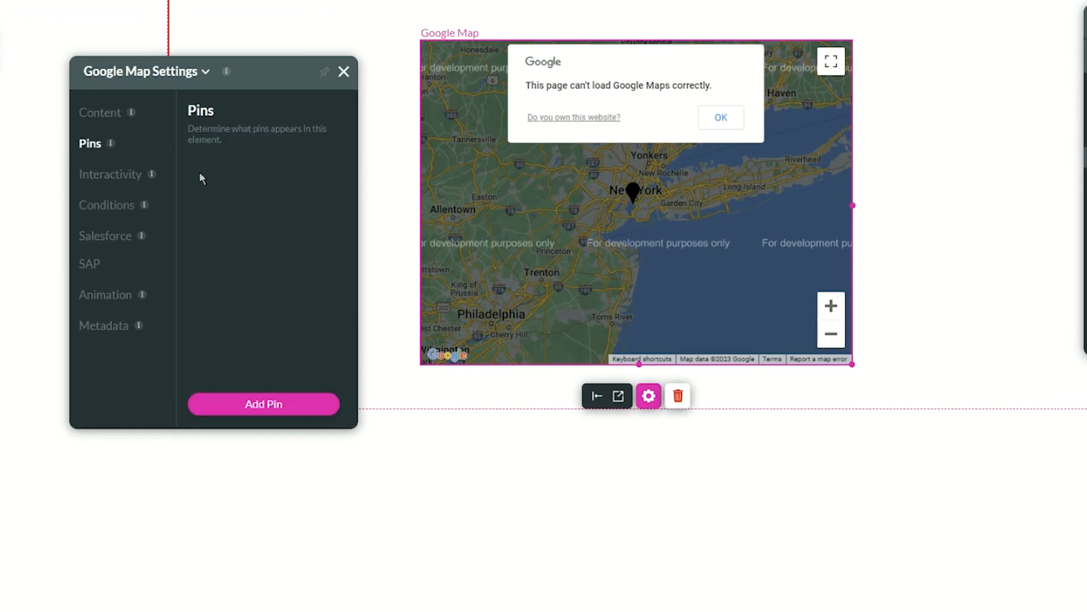
click(255, 400)
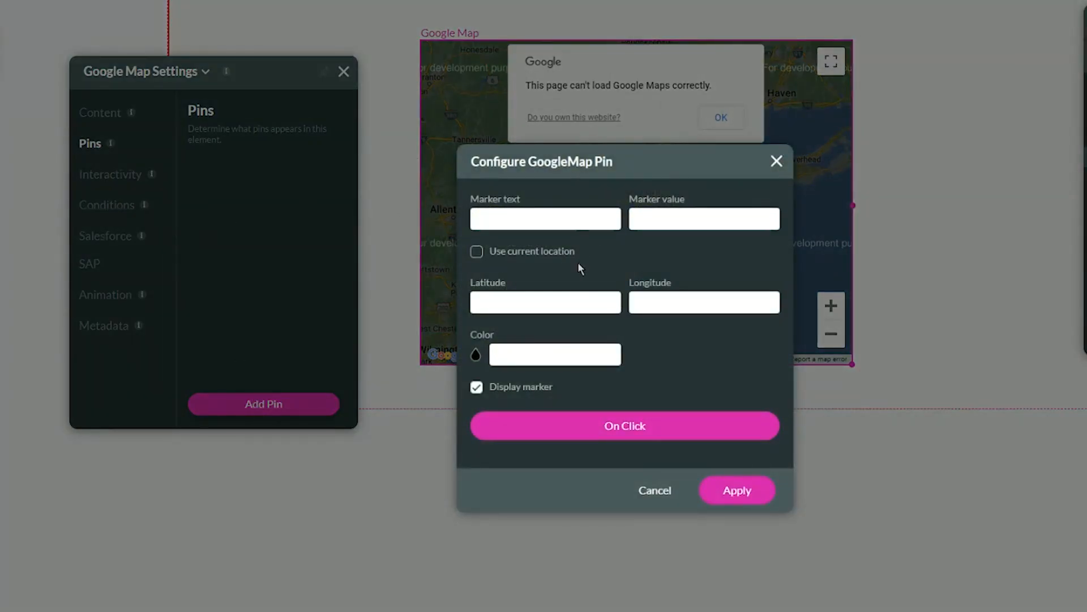
drag(473, 198, 529, 195)
click(529, 196)
click(532, 297)
click(633, 298)
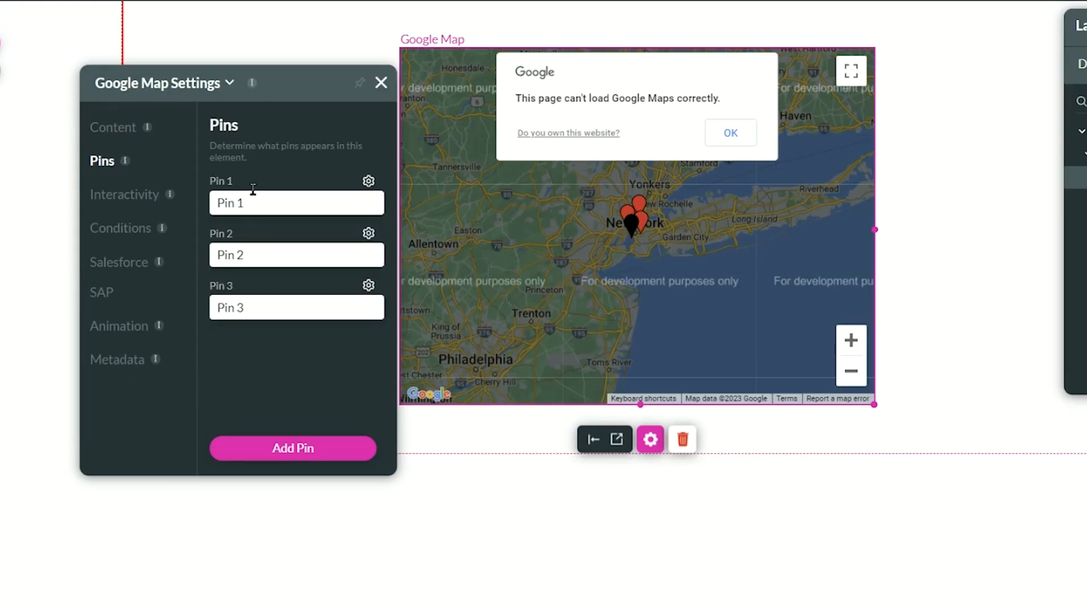
- Open Pin 3's configuration and examine its latitude and longitude values
click(371, 289)
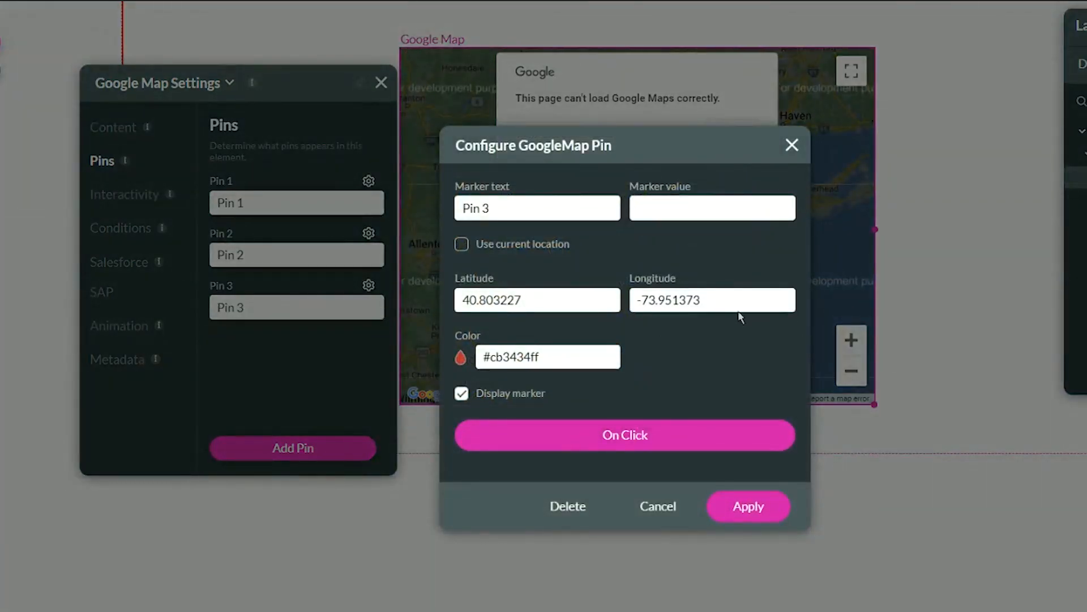
drag(522, 301, 462, 299)
click(558, 304)
drag(728, 301, 599, 299)
click(708, 306)
- Review the Show message node in Pin 3's on-click action and apply the pin's configuration
click(683, 445)
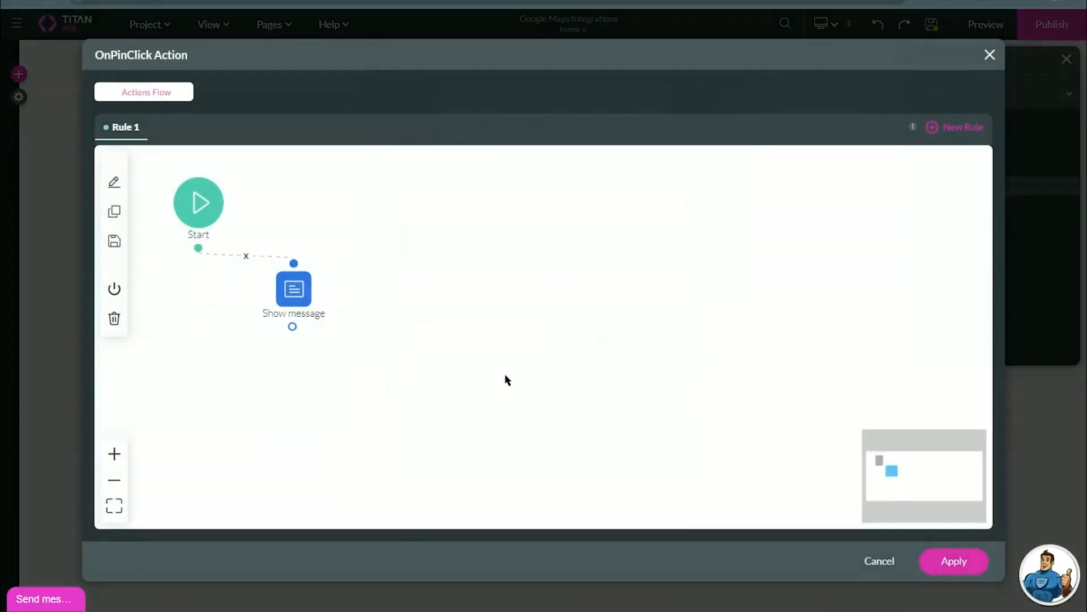
double_click(314, 291)
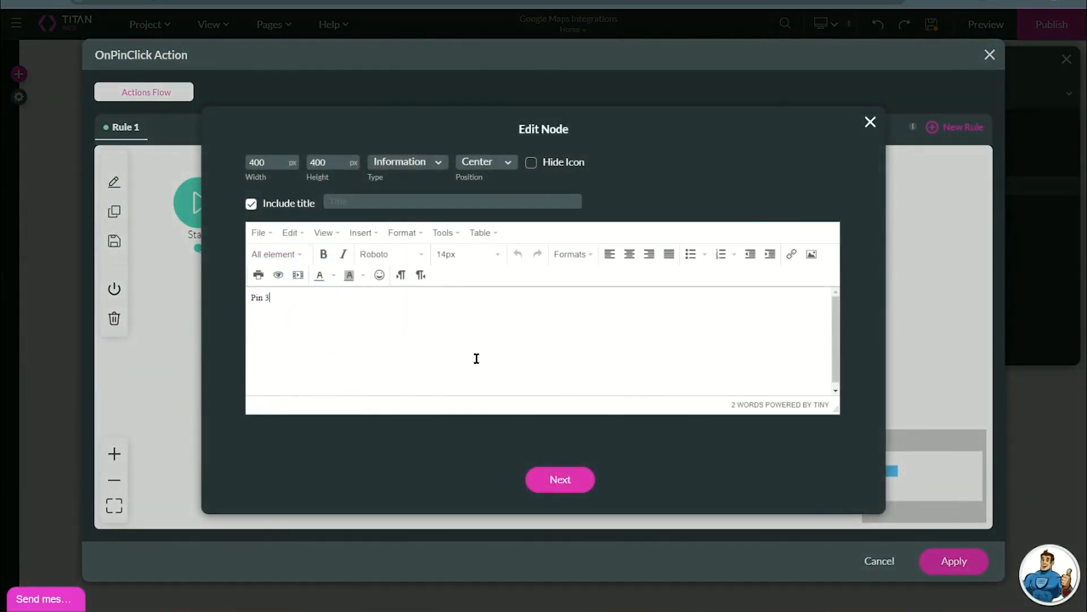
click(586, 494)
click(592, 481)
click(955, 560)
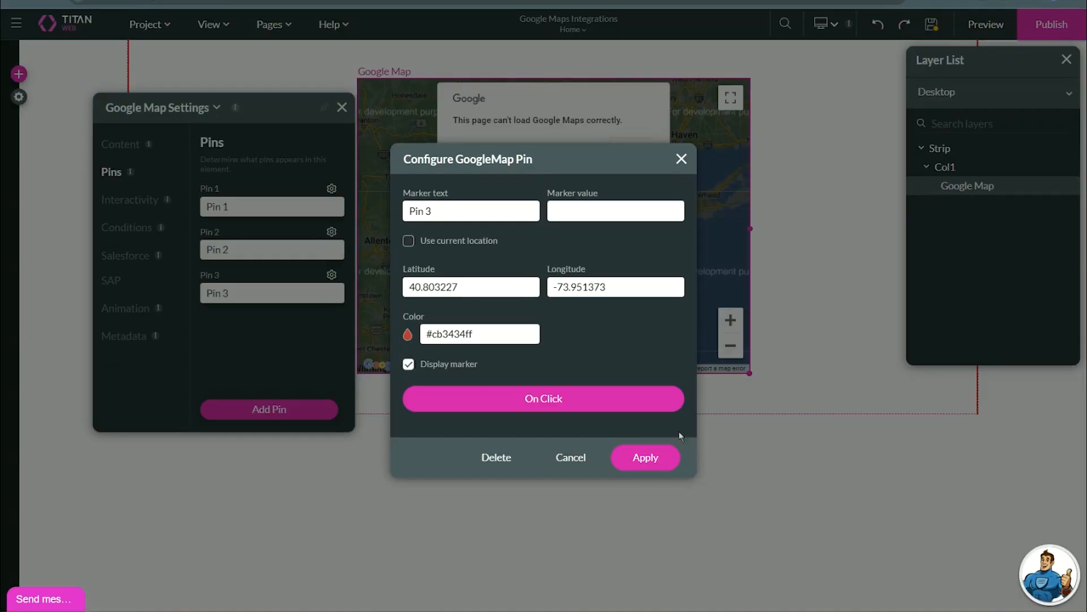
click(639, 463)
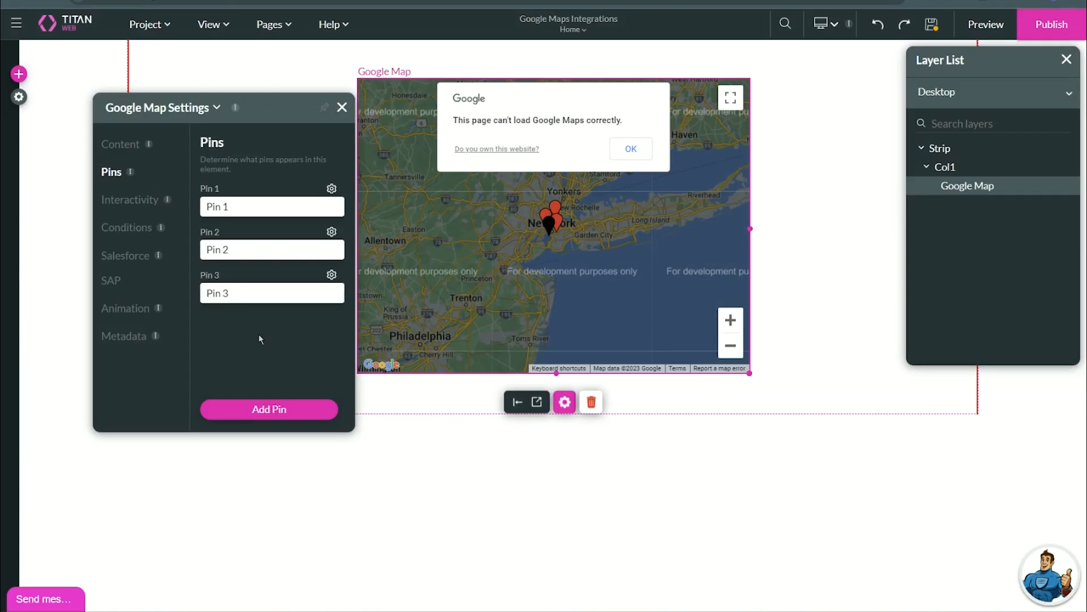
- Save the project and open its preview
click(935, 27)
click(984, 33)
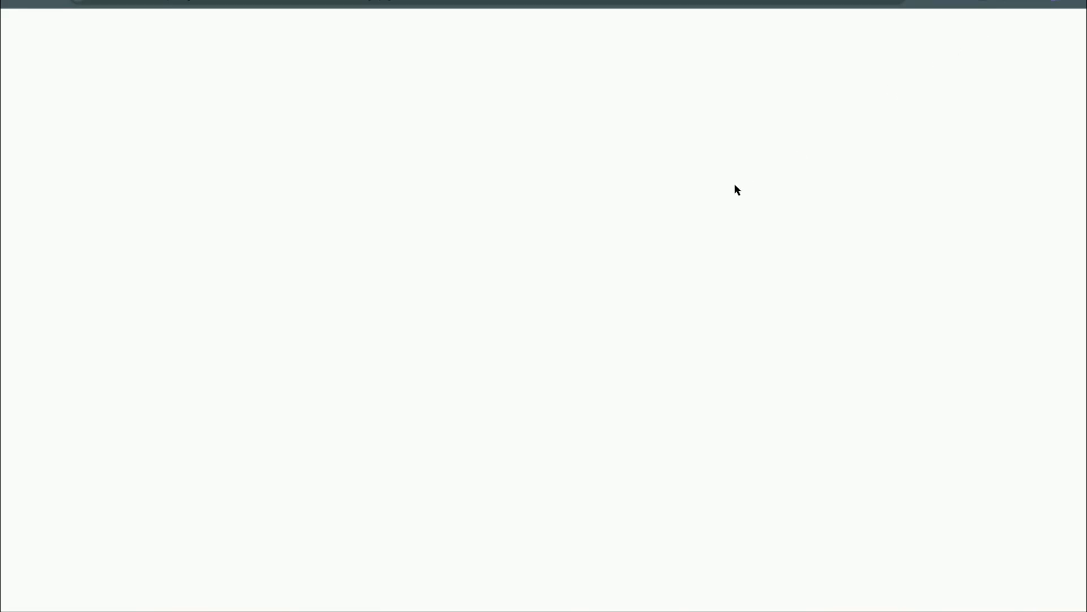
scroll(561, 201, up, 3)
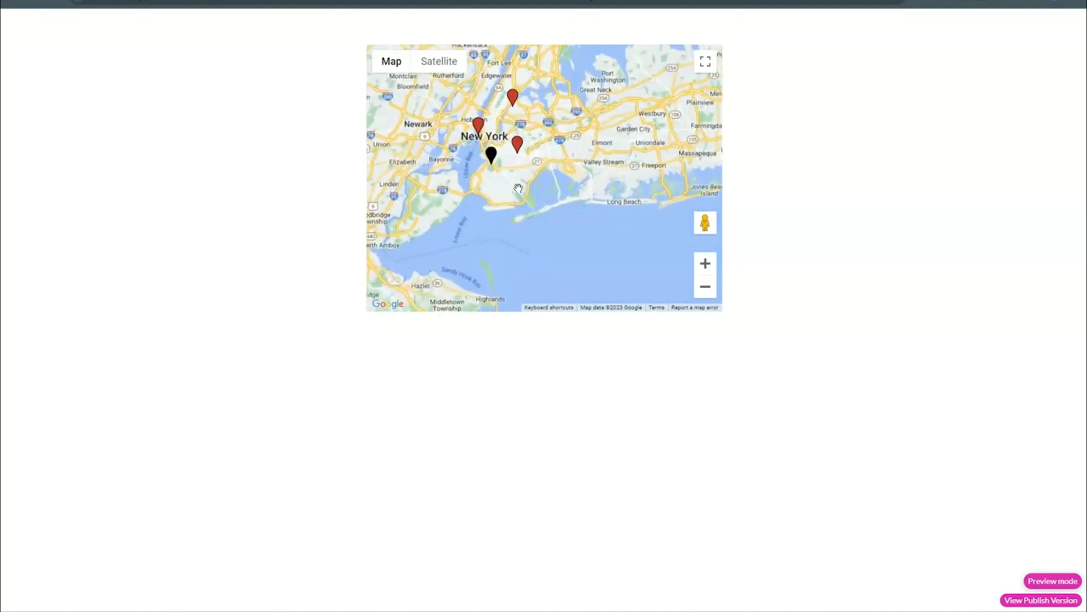
- Test the pin near Harlem on the previewed map and close its message
drag(514, 156, 547, 216)
scroll(572, 119, up, 2)
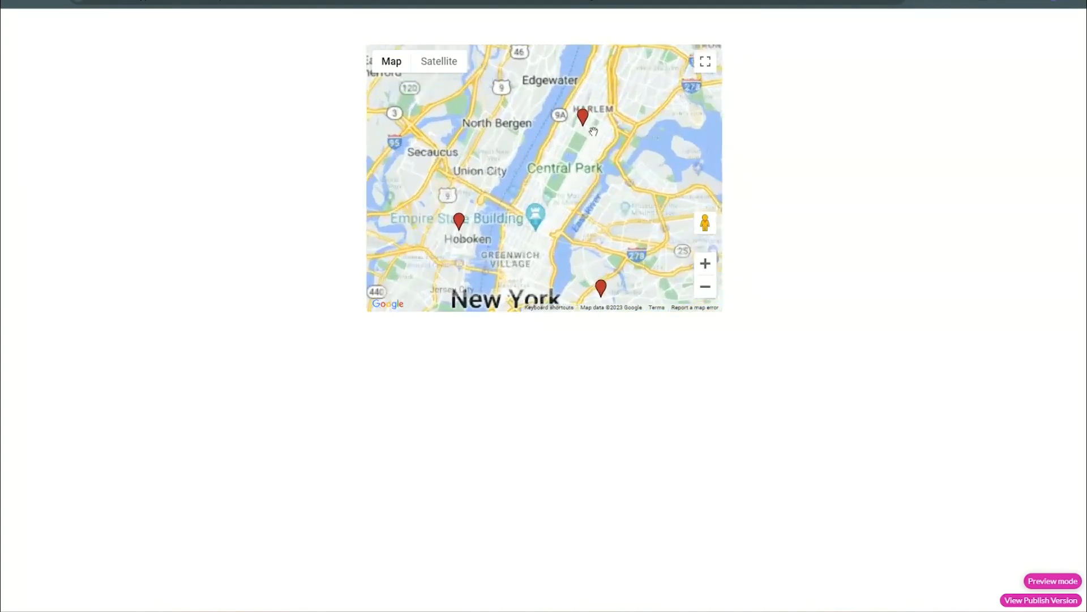
click(586, 88)
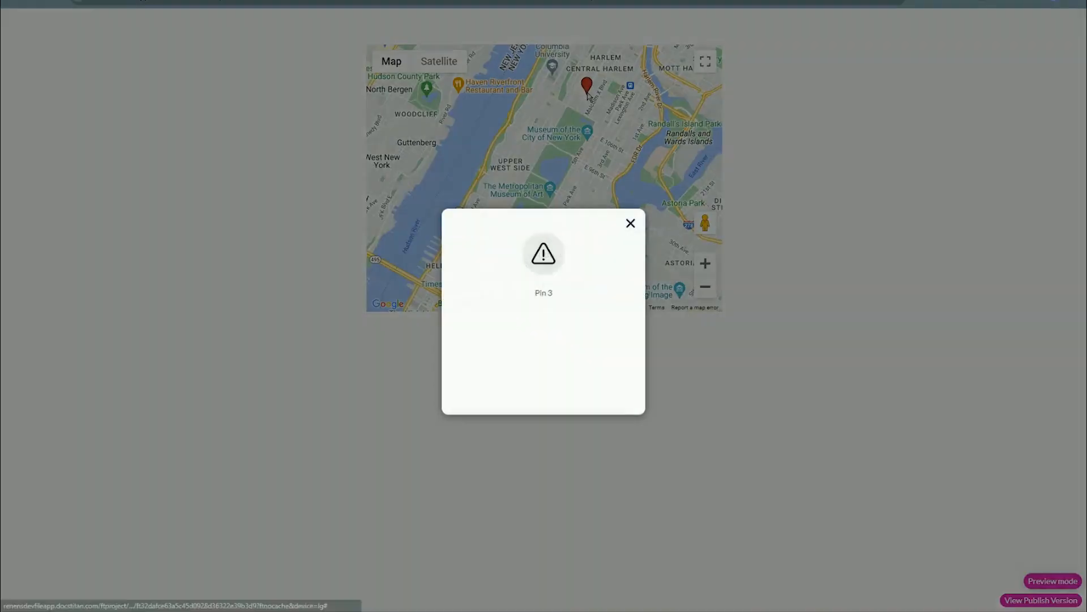
click(630, 225)
- Test the messages of the pins near Maria Hernandez Park and Hoboken on the previewed map
scroll(555, 154, down, 1)
drag(556, 156, 551, 121)
click(586, 274)
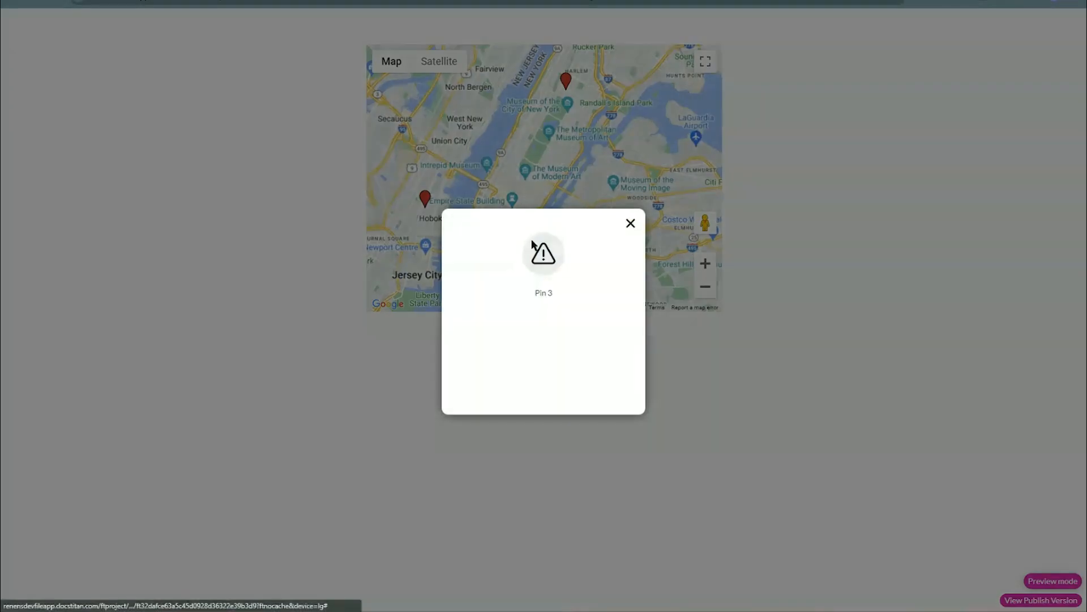
drag(558, 292, 519, 294)
click(607, 248)
click(630, 224)
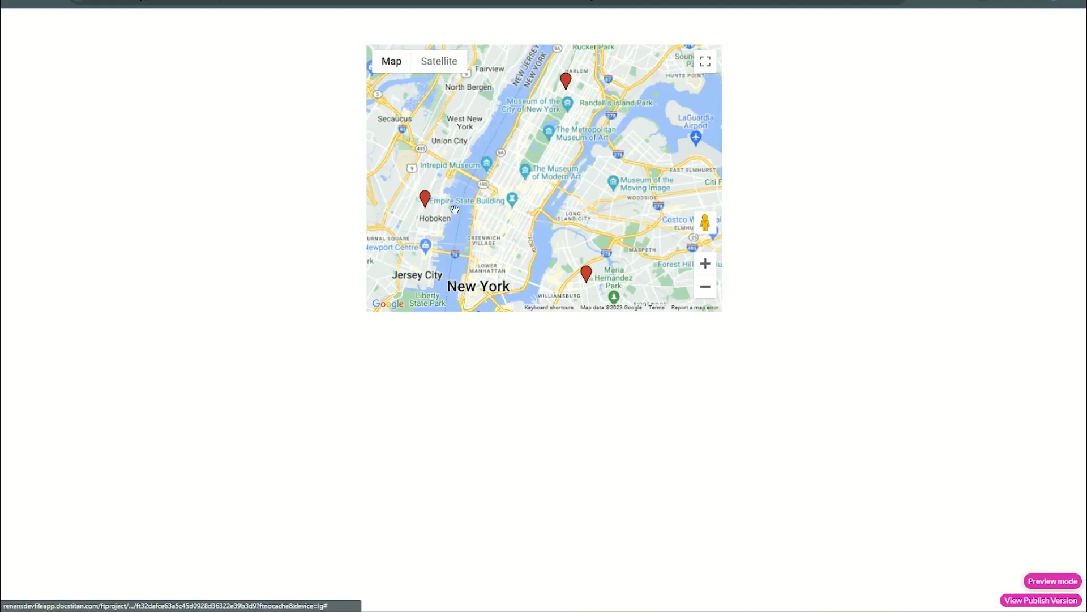
click(442, 202)
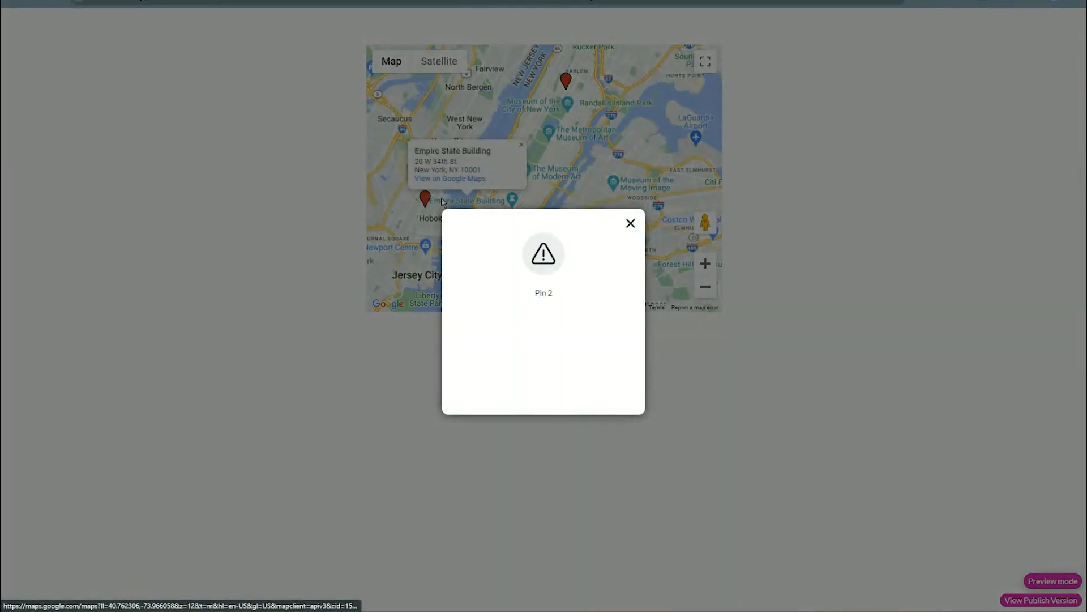
- Close the pin's message and the Empire State Building info card on the previewed map
click(630, 223)
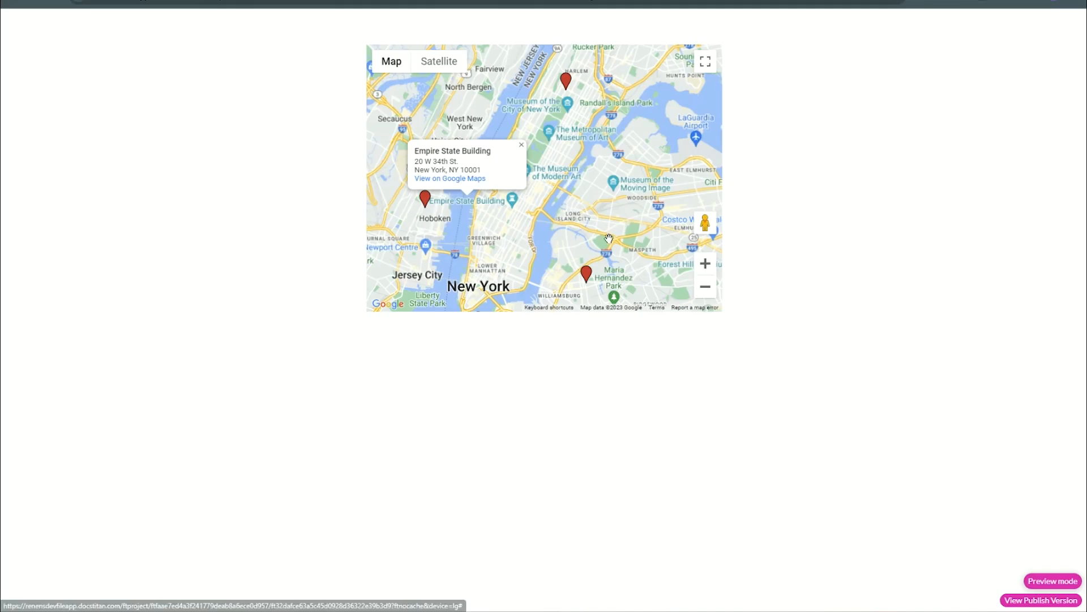
click(521, 145)
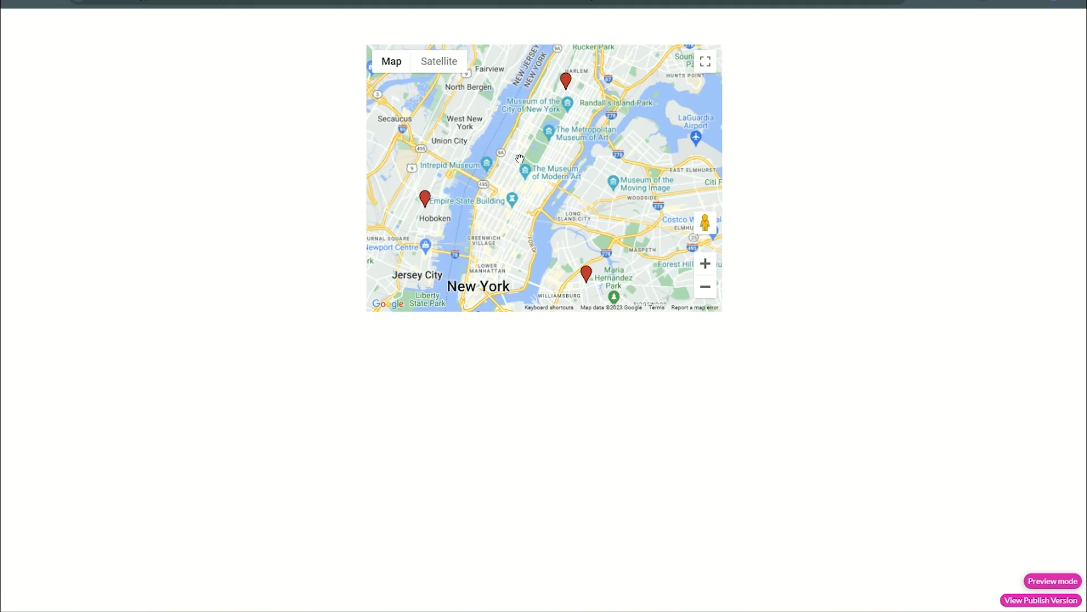
scroll(543, 149, down, 3)
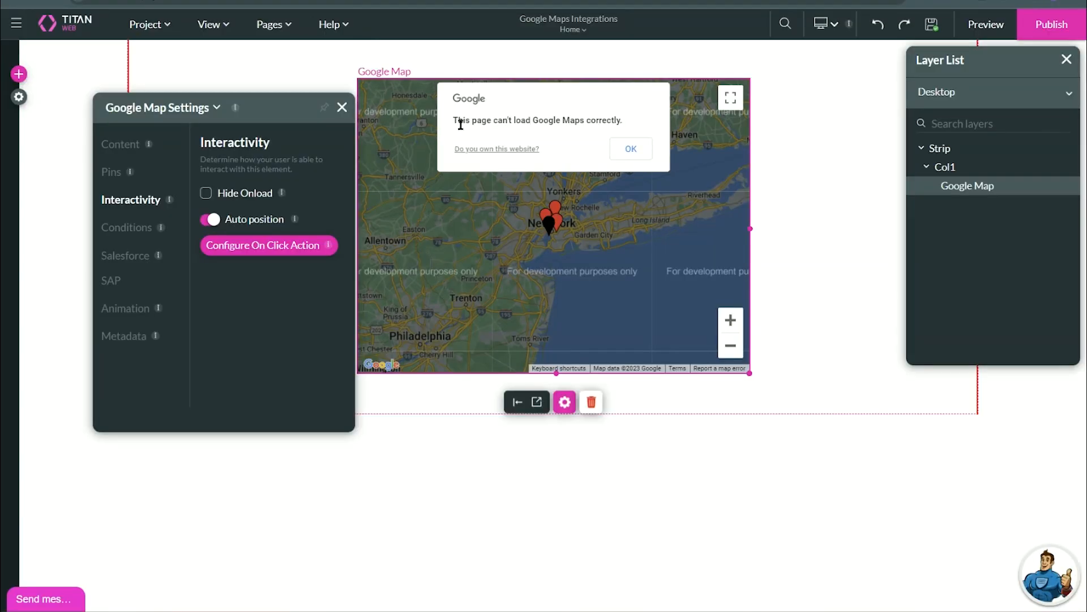
- Delete the Google Map element from the page
click(591, 402)
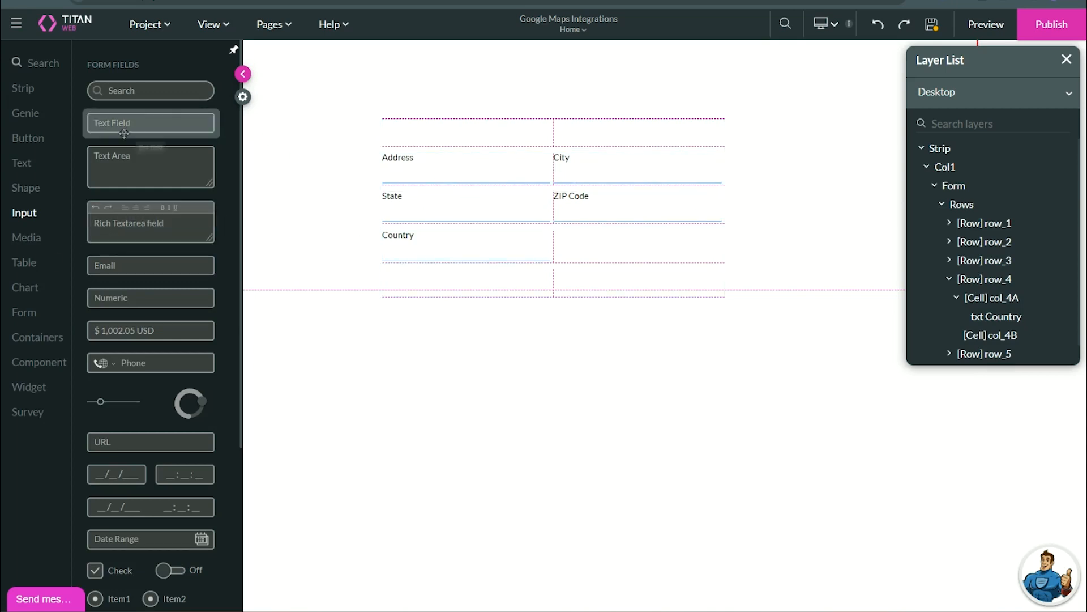
- Add an Address Finder widget to the first cell of the form's top row, above the Address field
click(33, 389)
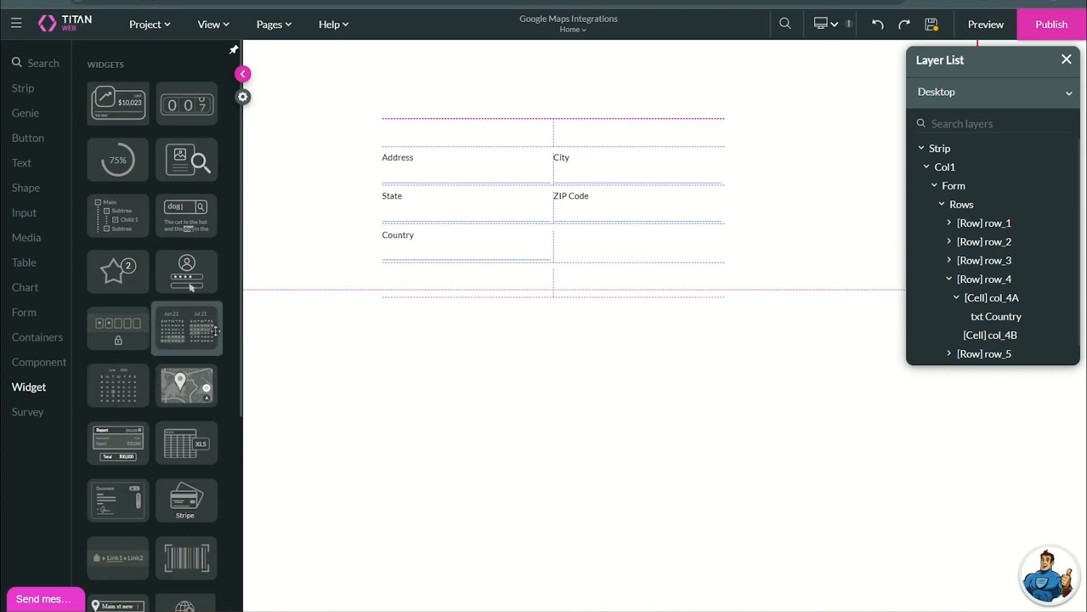
scroll(204, 283, down, 5)
scroll(216, 294, up, 5)
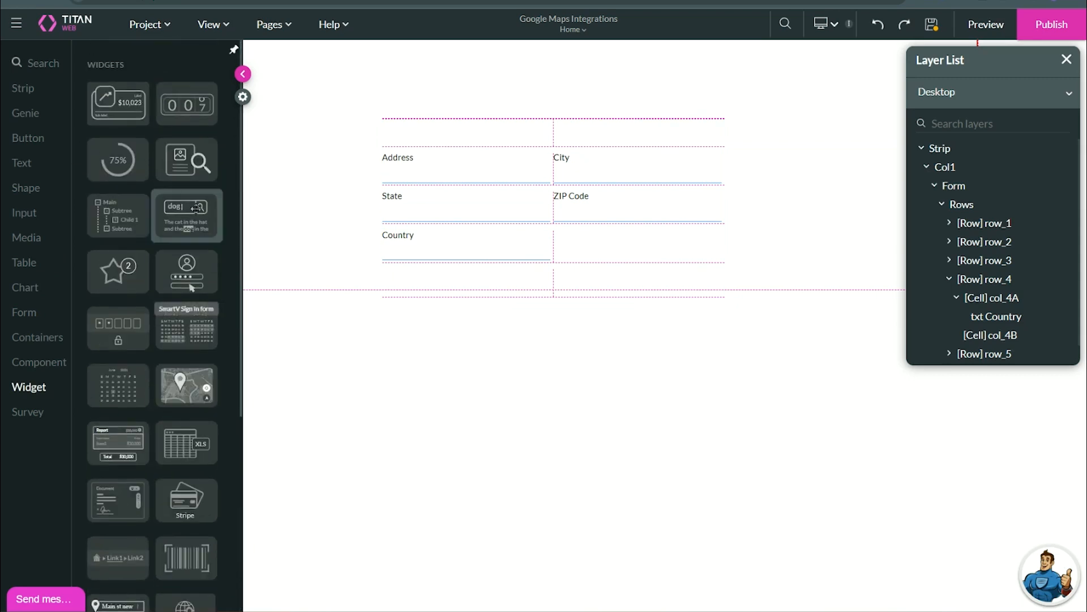
scroll(136, 209, down, 4)
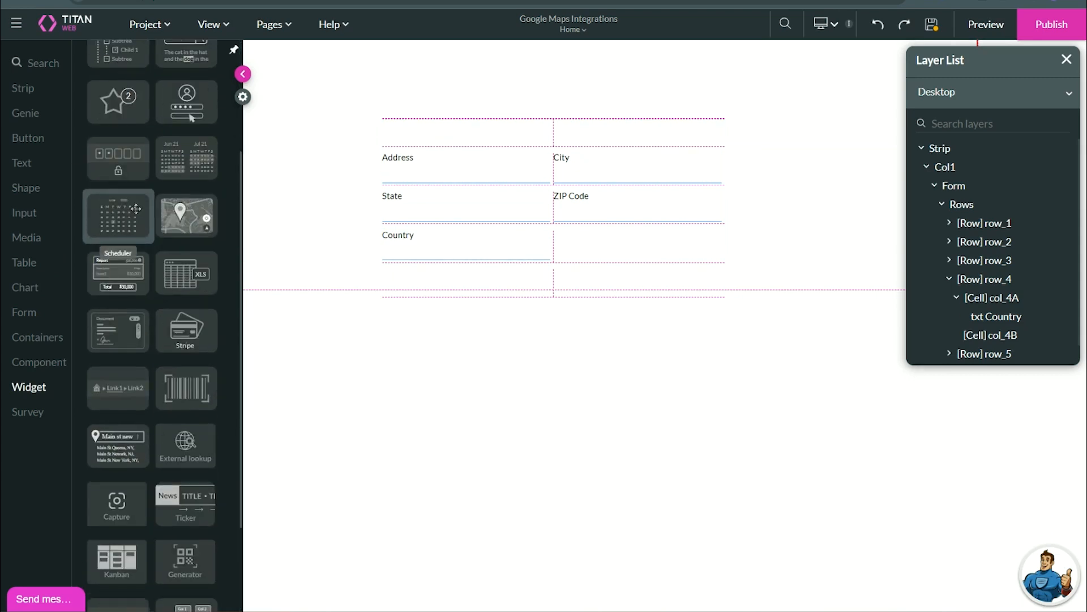
scroll(136, 209, down, 3)
drag(119, 332, 430, 134)
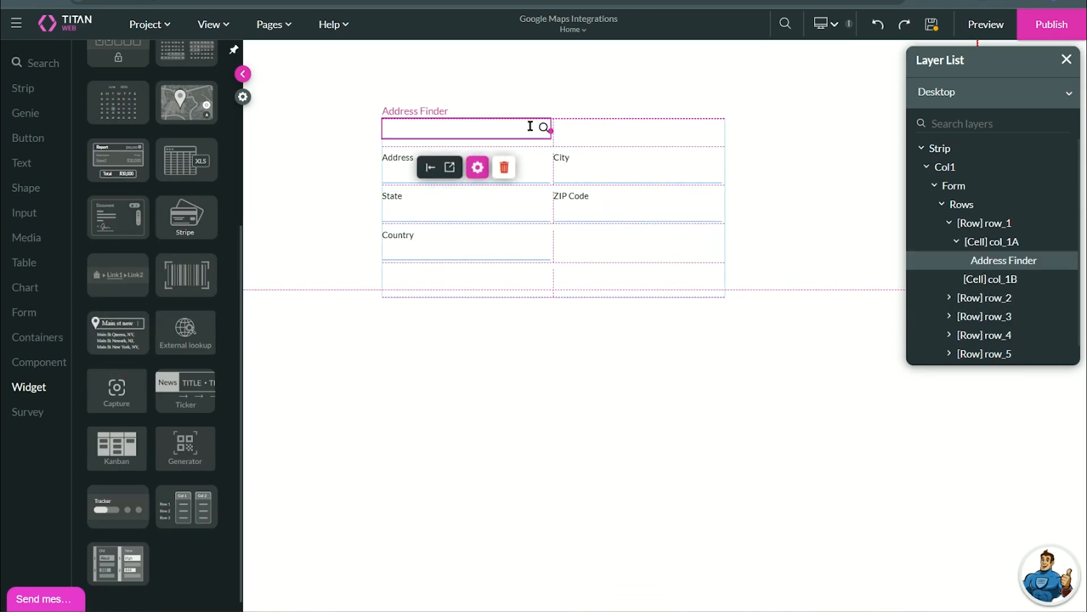
- Open the Address Finder's settings and examine the static and dynamic region options, leaving Static Values selected
click(478, 169)
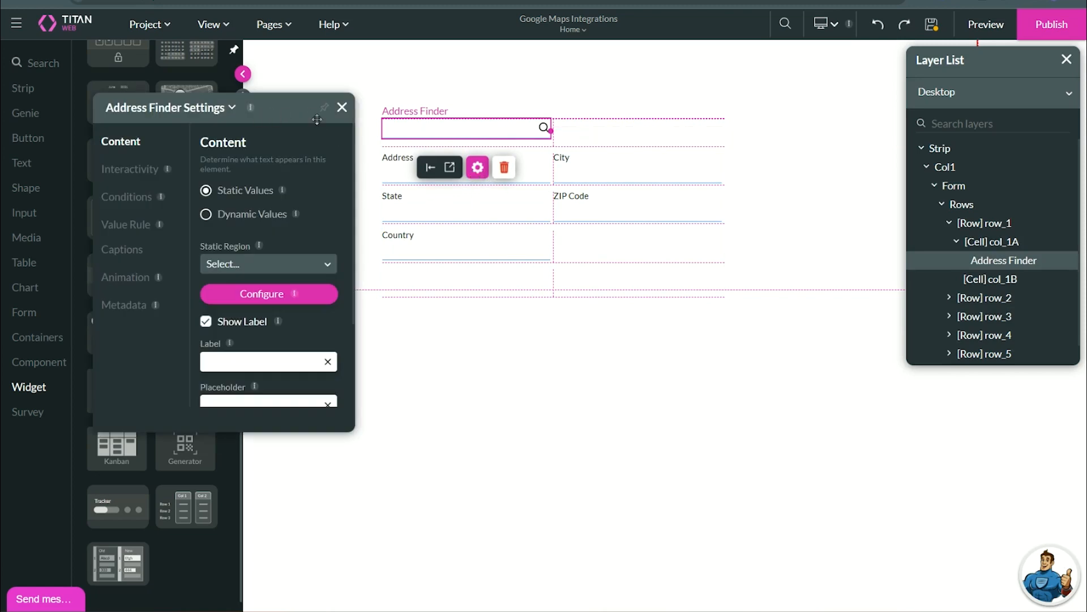
drag(317, 120, 911, 120)
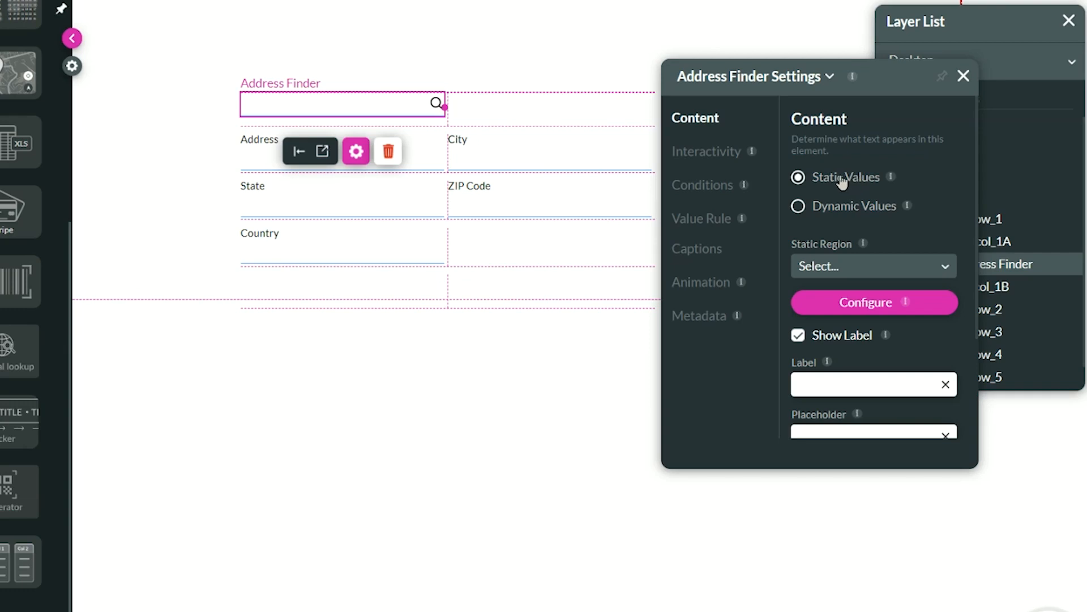
click(833, 266)
click(833, 267)
click(833, 266)
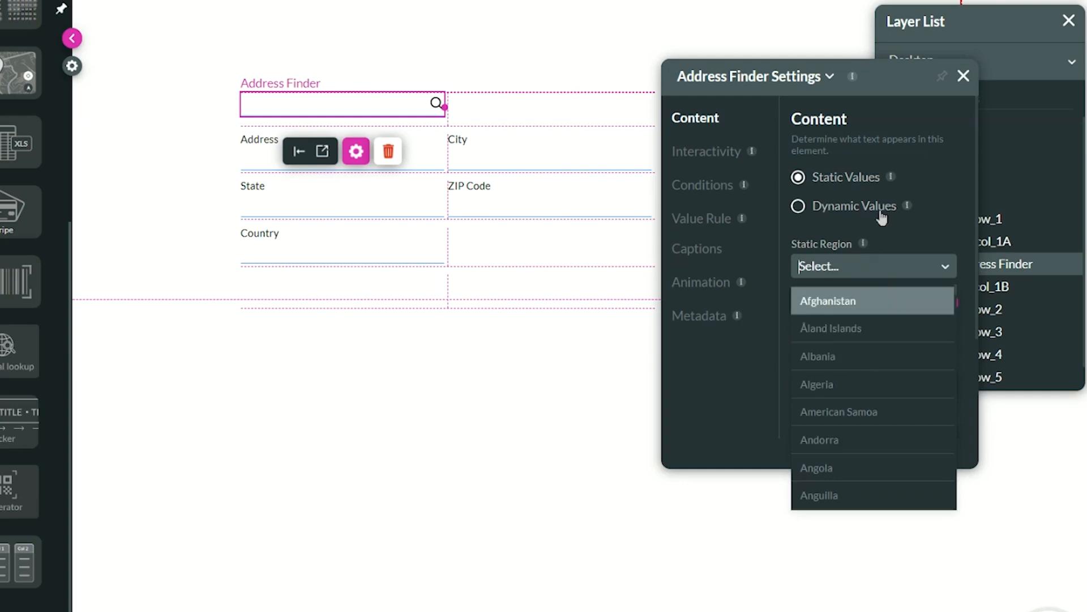
click(889, 237)
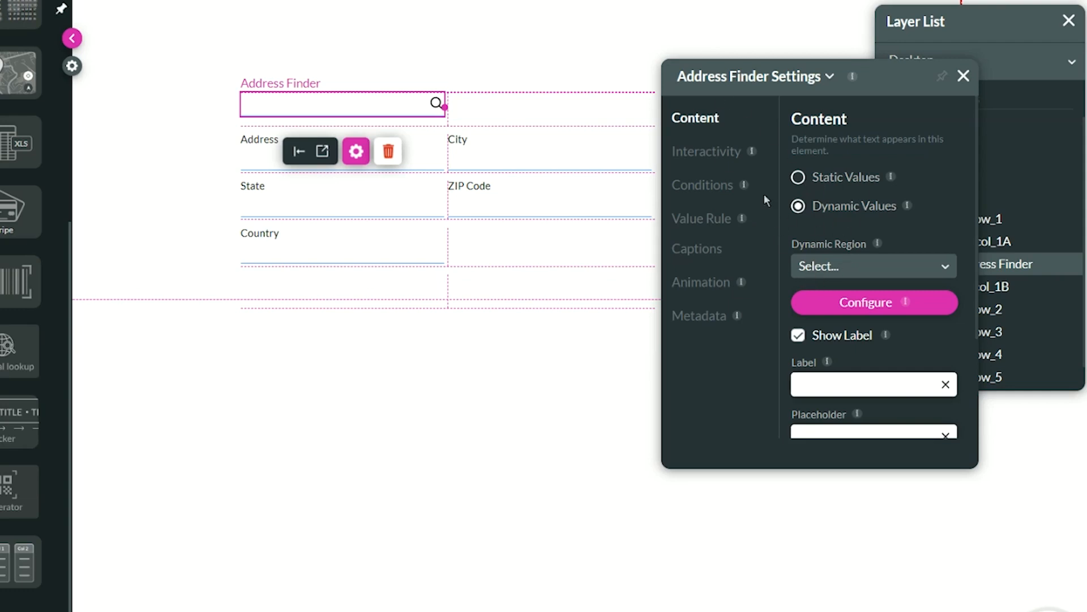
click(800, 179)
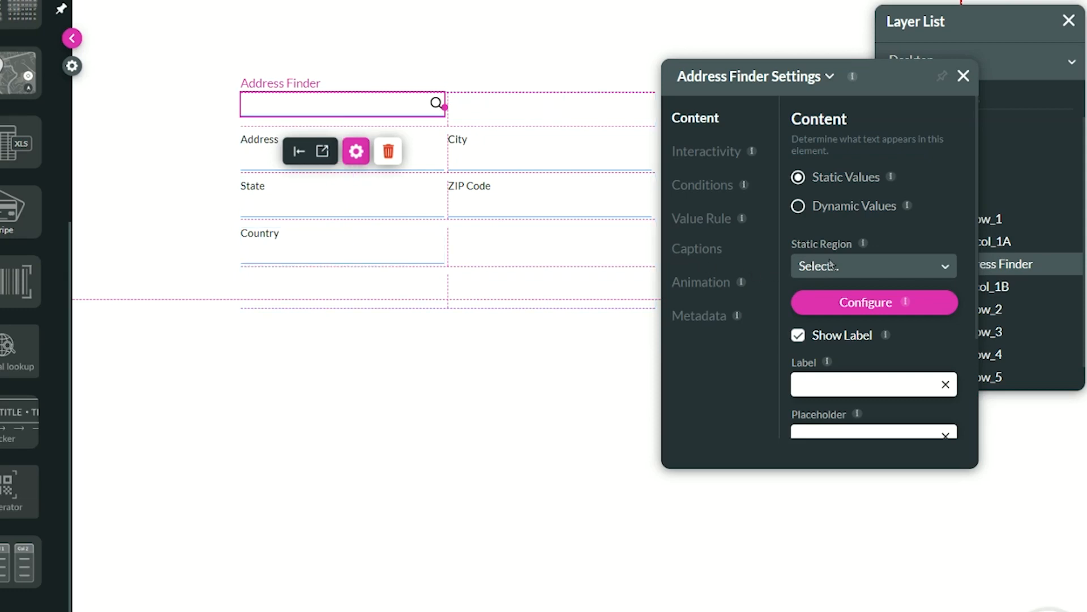
scroll(860, 294, down, 3)
scroll(859, 295, up, 2)
scroll(859, 294, up, 2)
- Open the Address Finder's custom parameter configuration and map txt Address to street_address
click(860, 299)
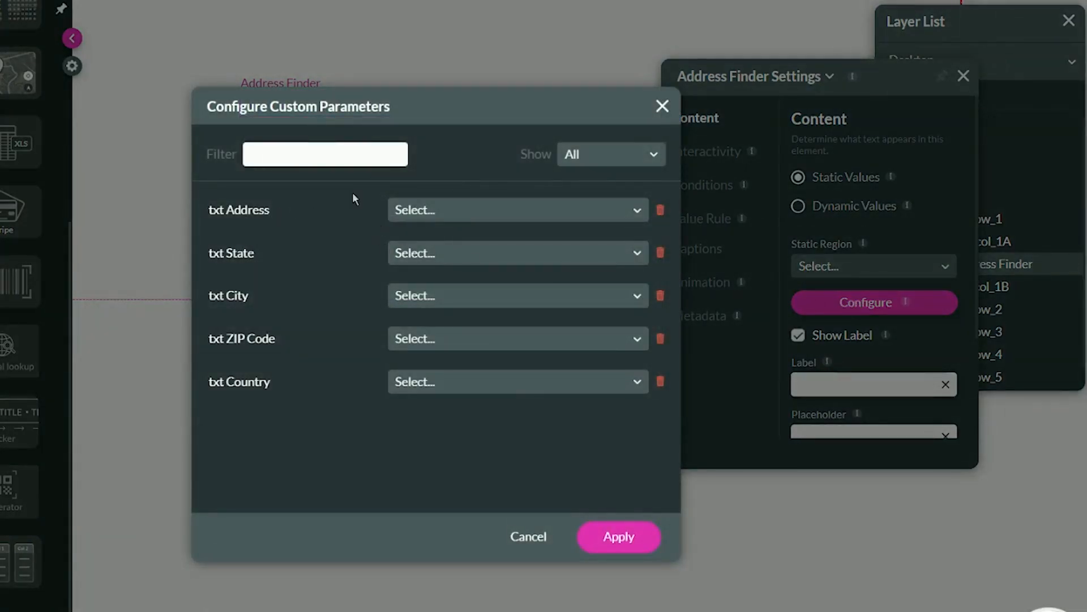
click(661, 107)
click(850, 311)
triple_click(234, 214)
click(473, 210)
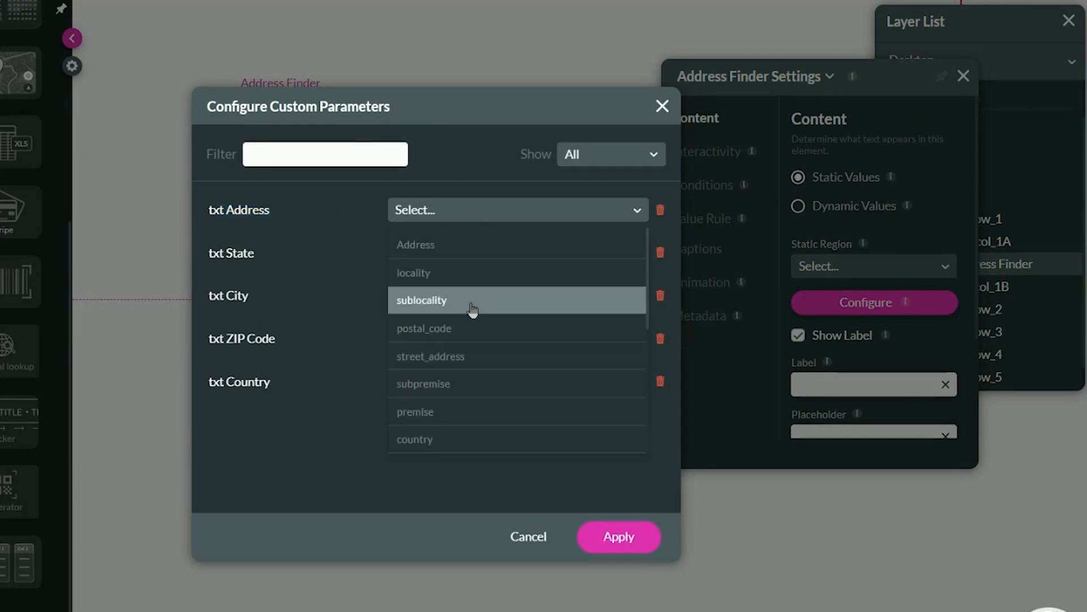
text(stre)
click(464, 245)
- Map txt State to state and txt City to city in the custom parameters
click(450, 253)
text(state)
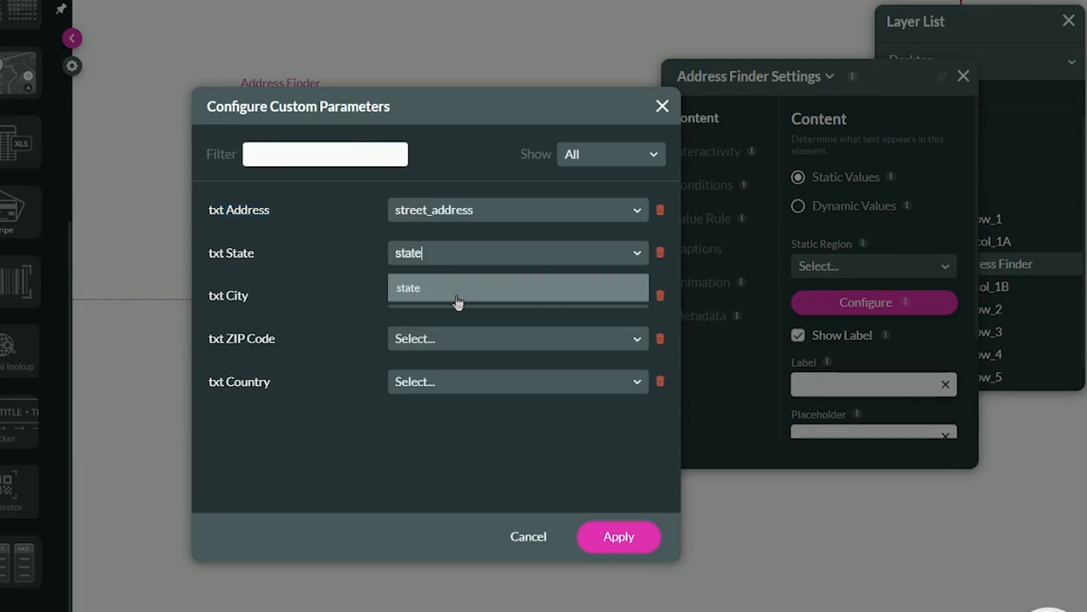
click(457, 296)
click(431, 295)
text(city)
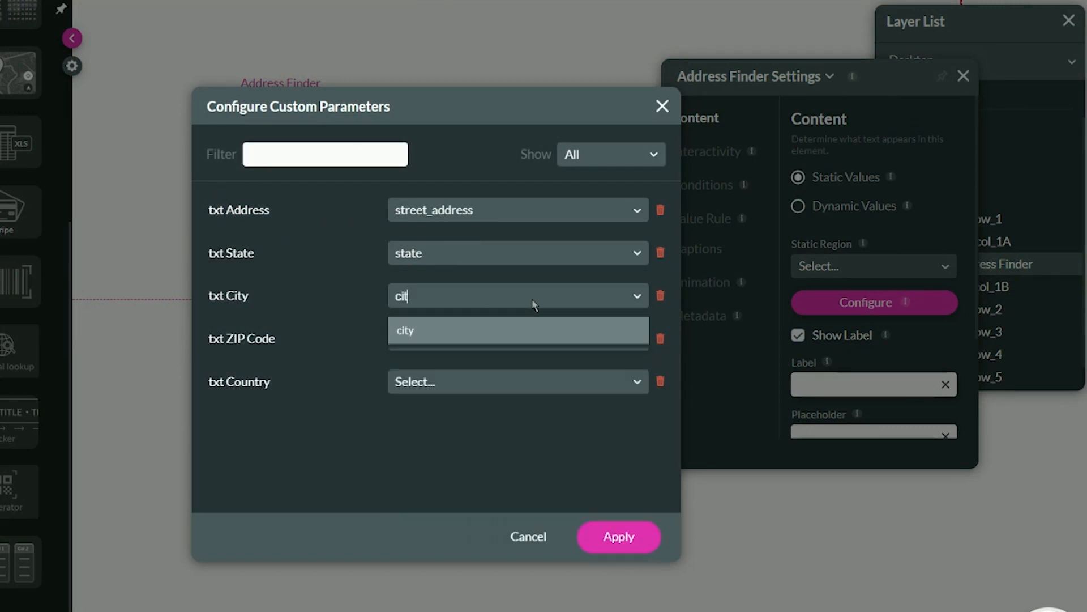
click(424, 334)
- Map txt ZIP Code to postal_code and txt Country to country in the custom parameters
click(426, 339)
text(code)
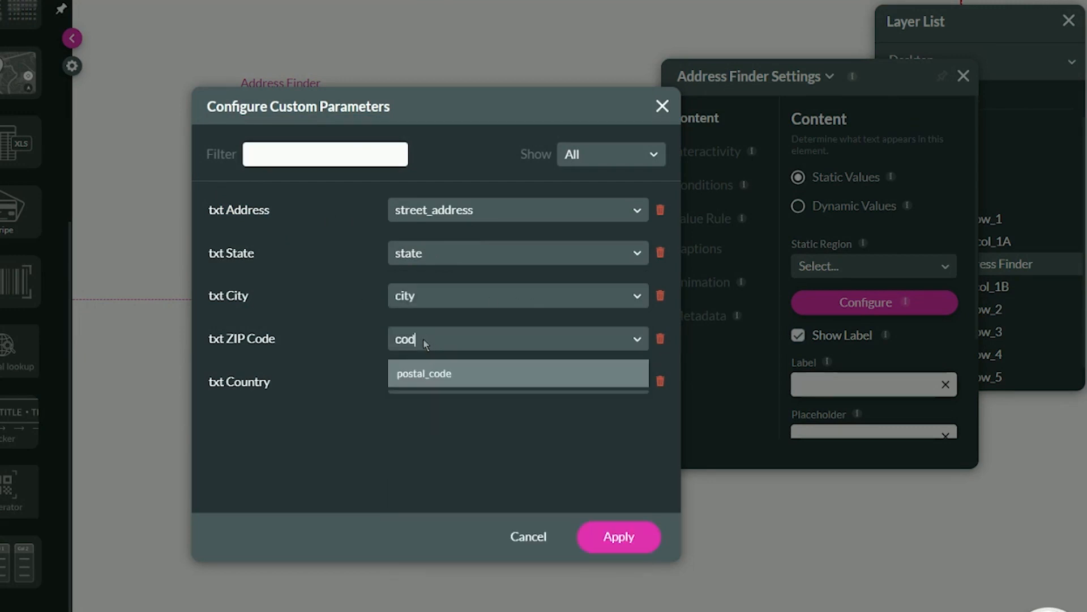
click(422, 371)
click(453, 379)
text(coun)
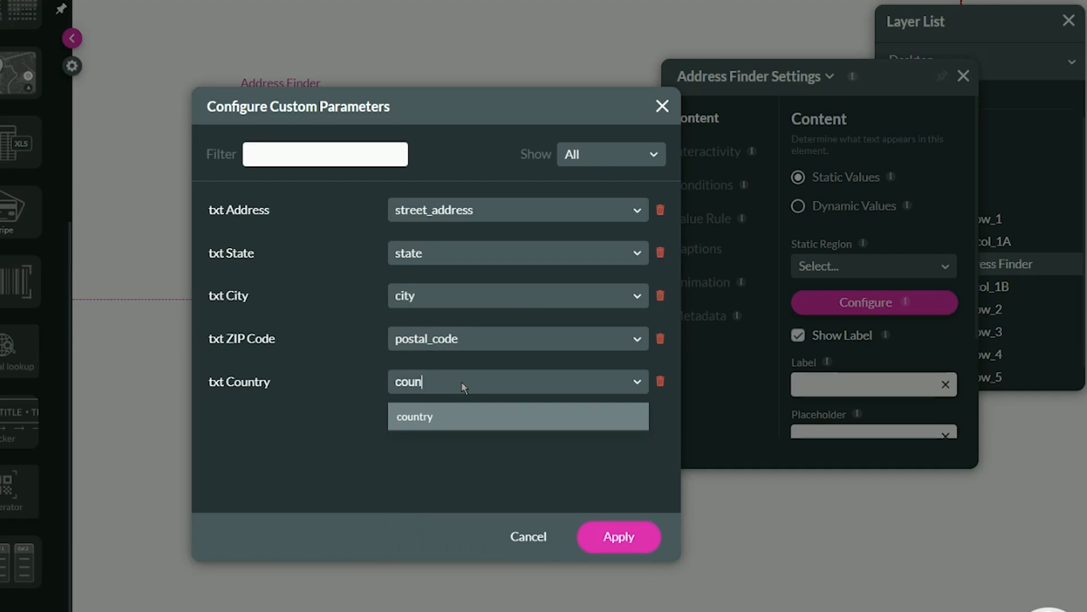
click(445, 418)
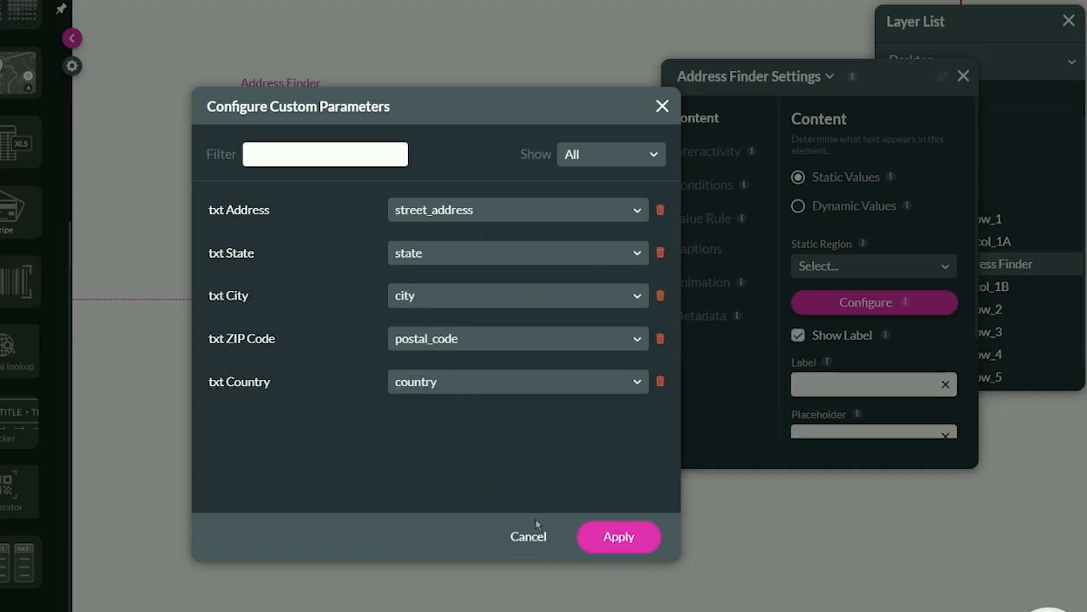